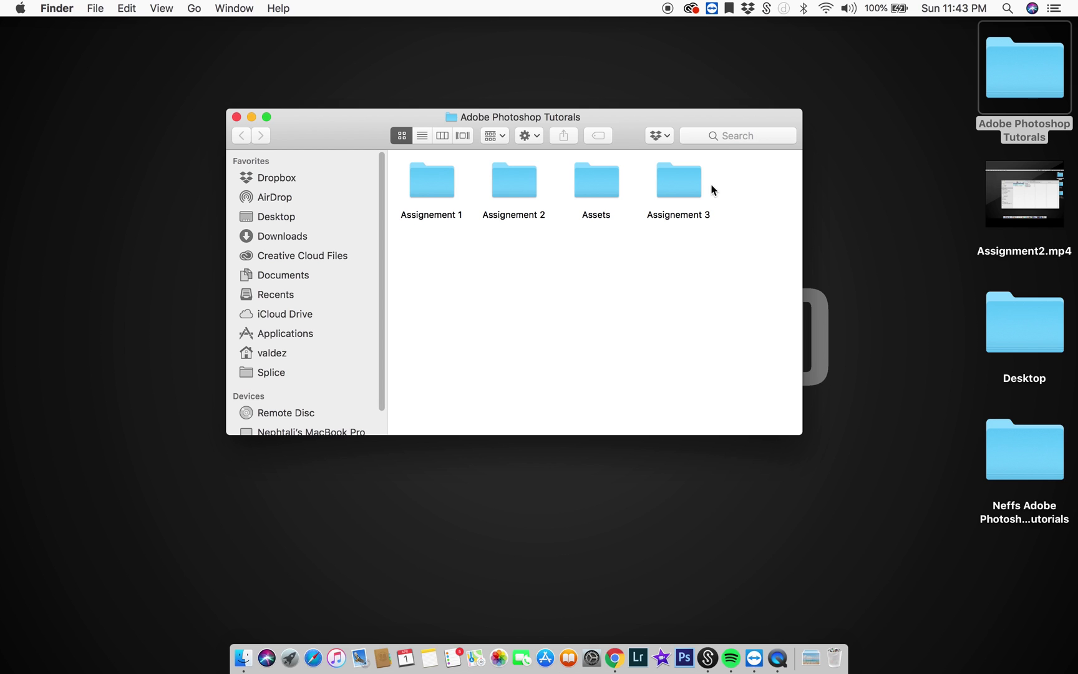
# Preview Untitled-1.jpg in the Assignement 3 folder to examine the finished coffee ad, and return to the tutorials folder
pyautogui.doubleClick(676, 191)
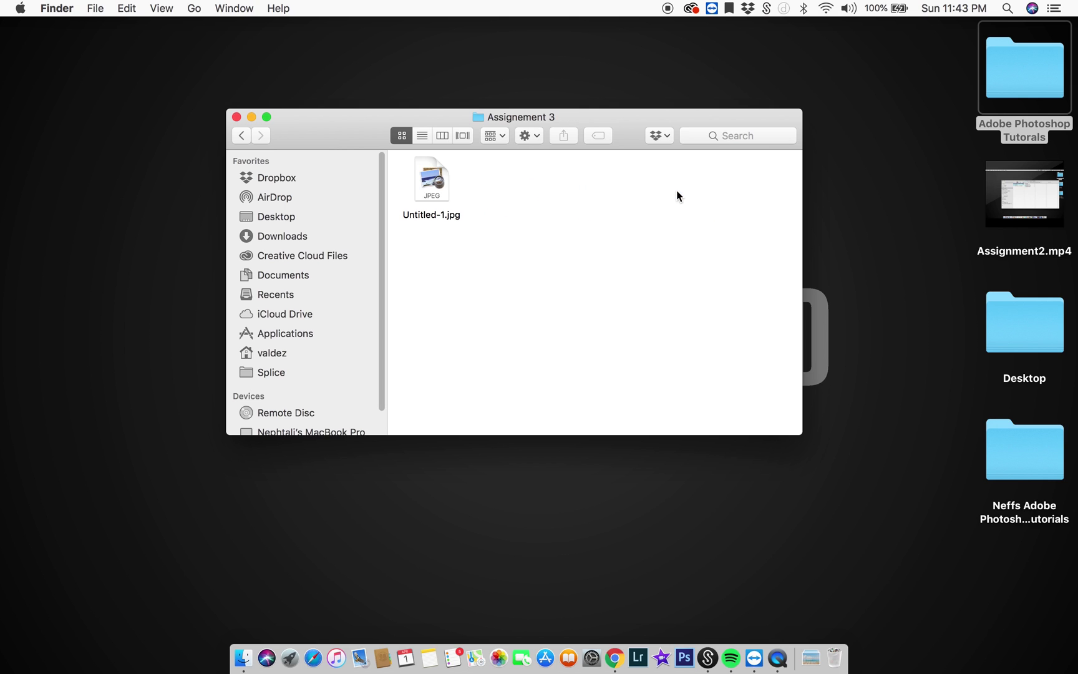
pyautogui.click(447, 186)
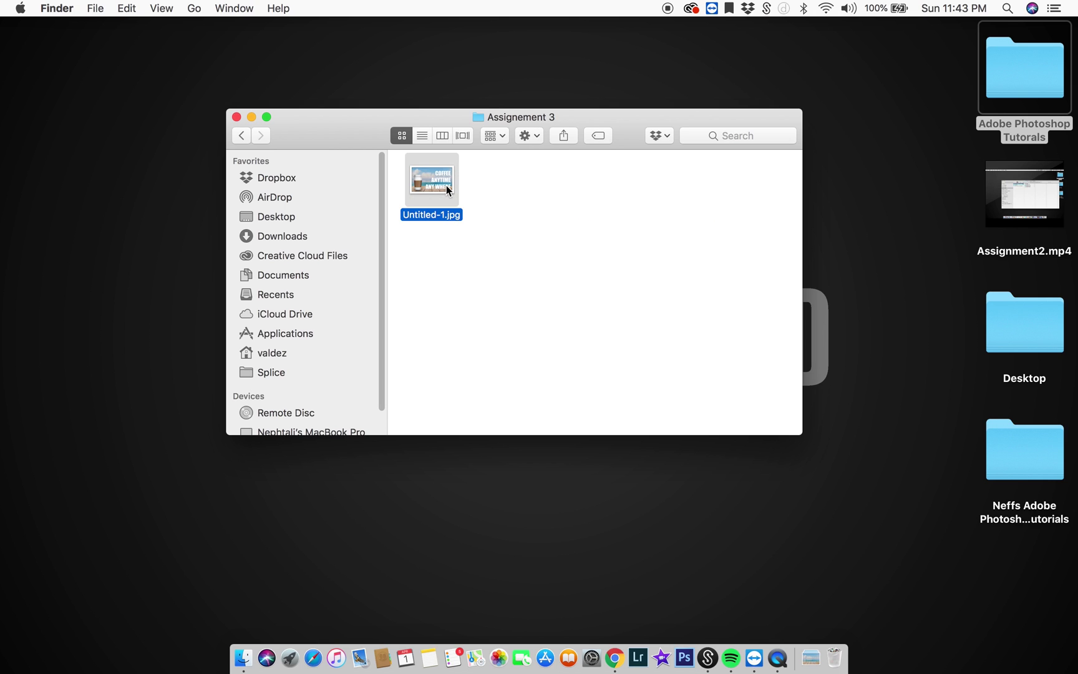
pyautogui.press('space')
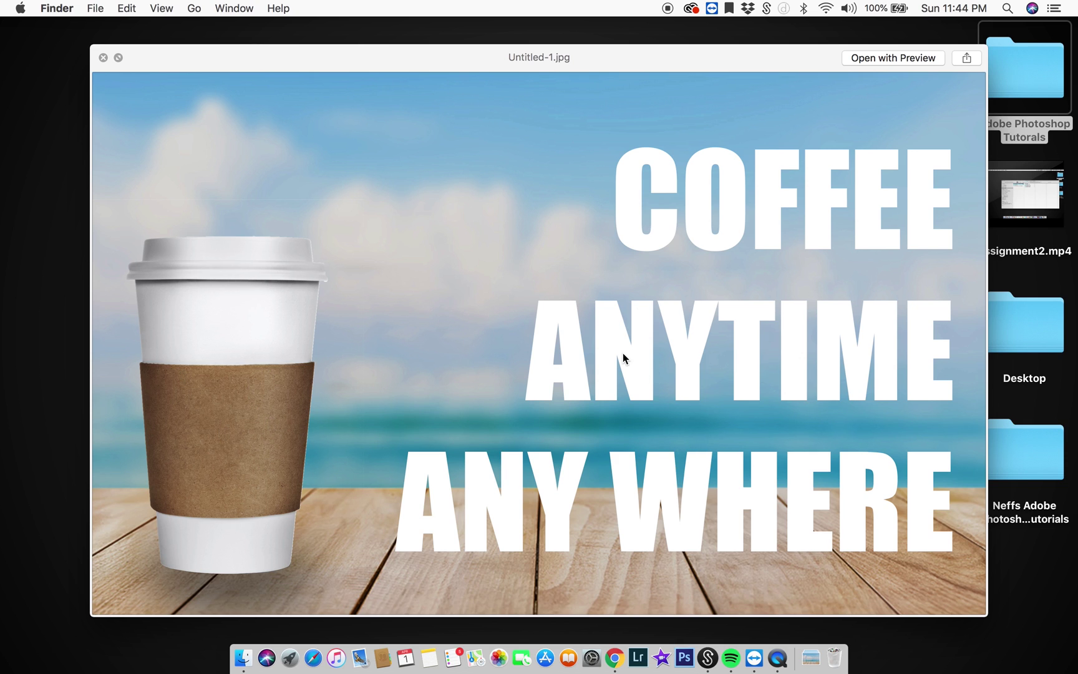
pyautogui.press('space')
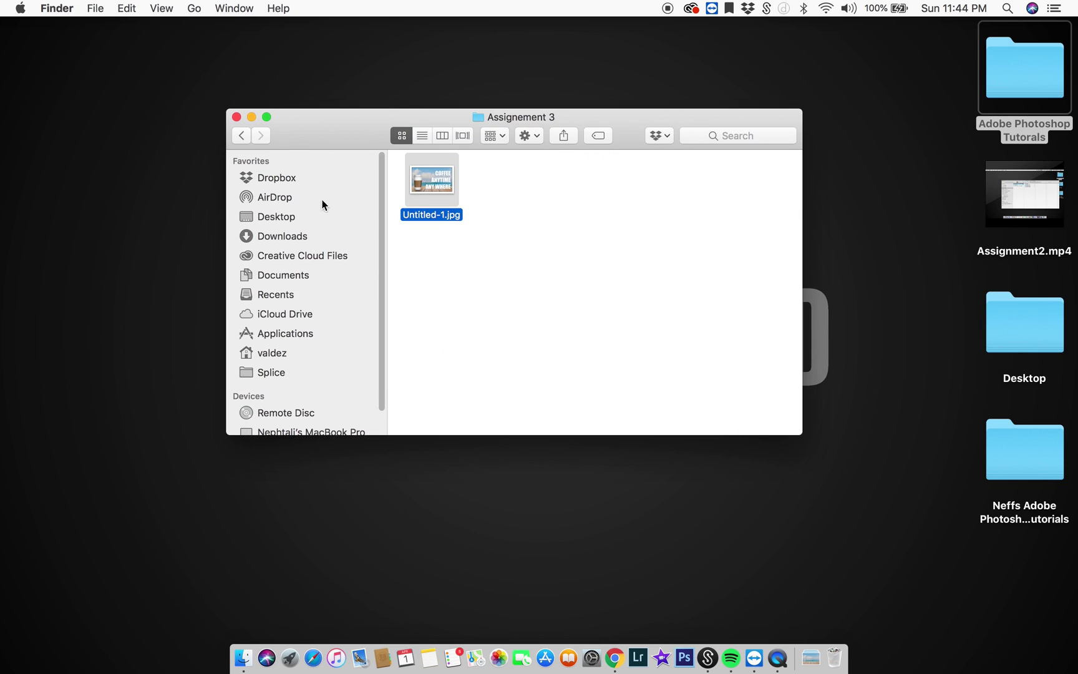
pyautogui.click(240, 136)
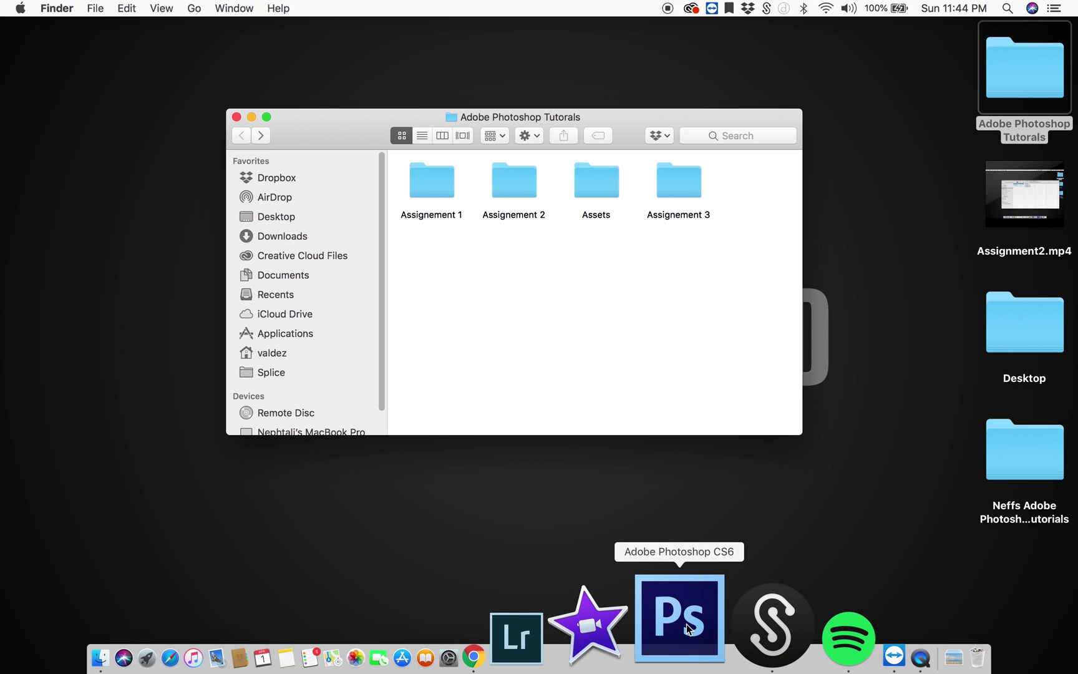
# Switch to Adobe Photoshop CS6 and create a new U.S. Paper document in Tabloid size, 11 by 17 inches at 300 pixels/inch
pyautogui.click(687, 628)
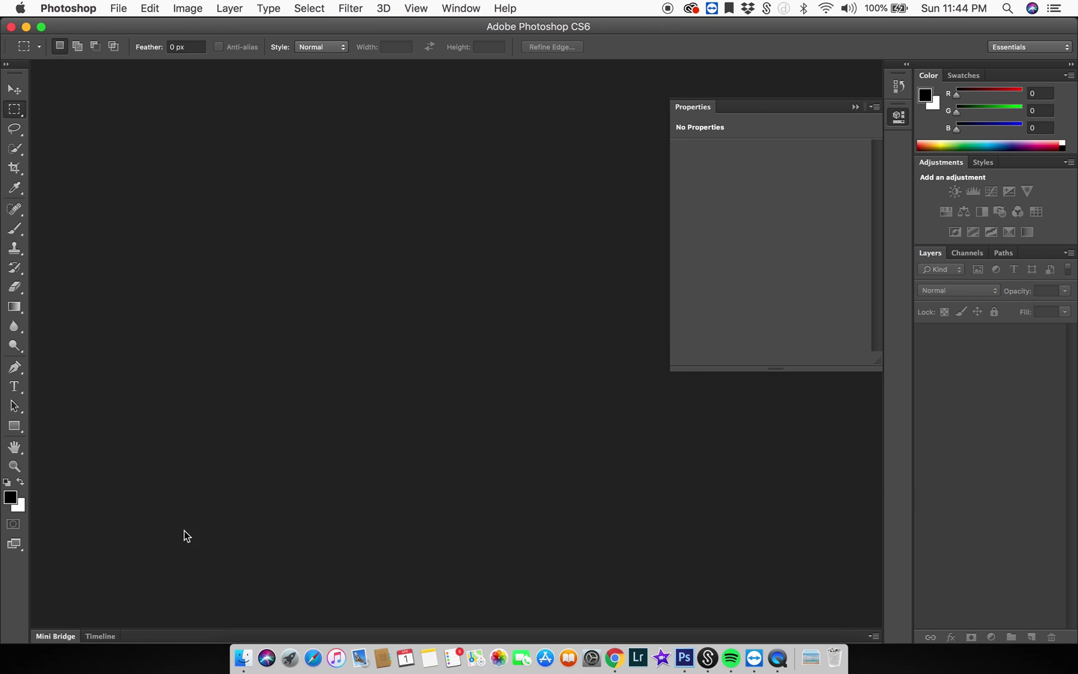
pyautogui.click(128, 9)
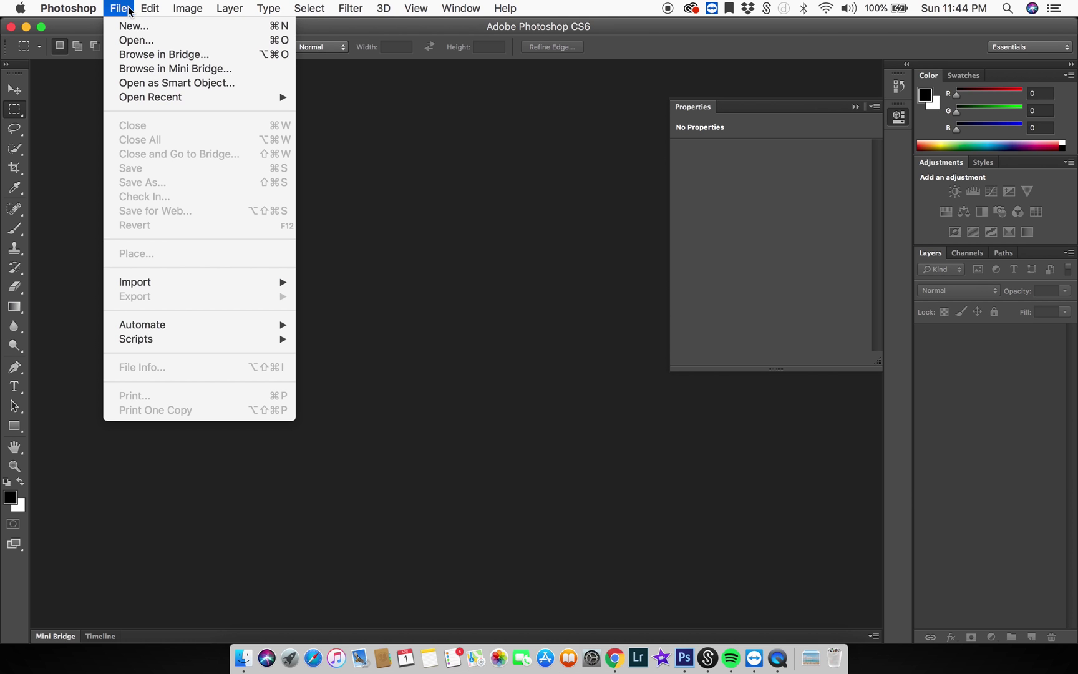
pyautogui.click(134, 26)
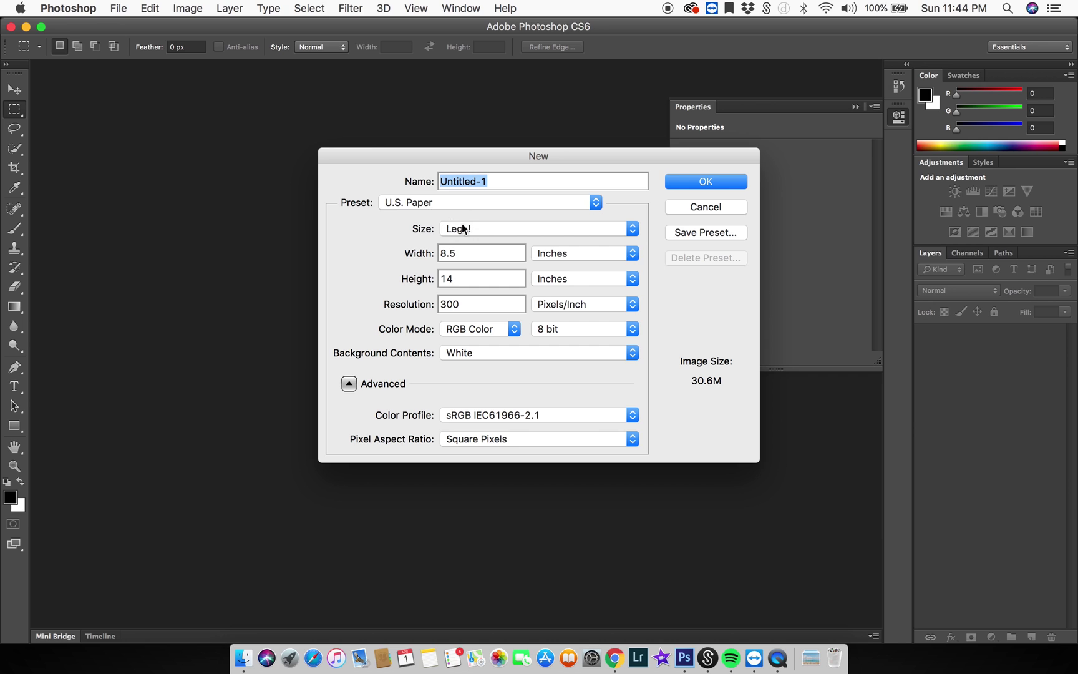
pyautogui.click(477, 227)
pyautogui.click(464, 244)
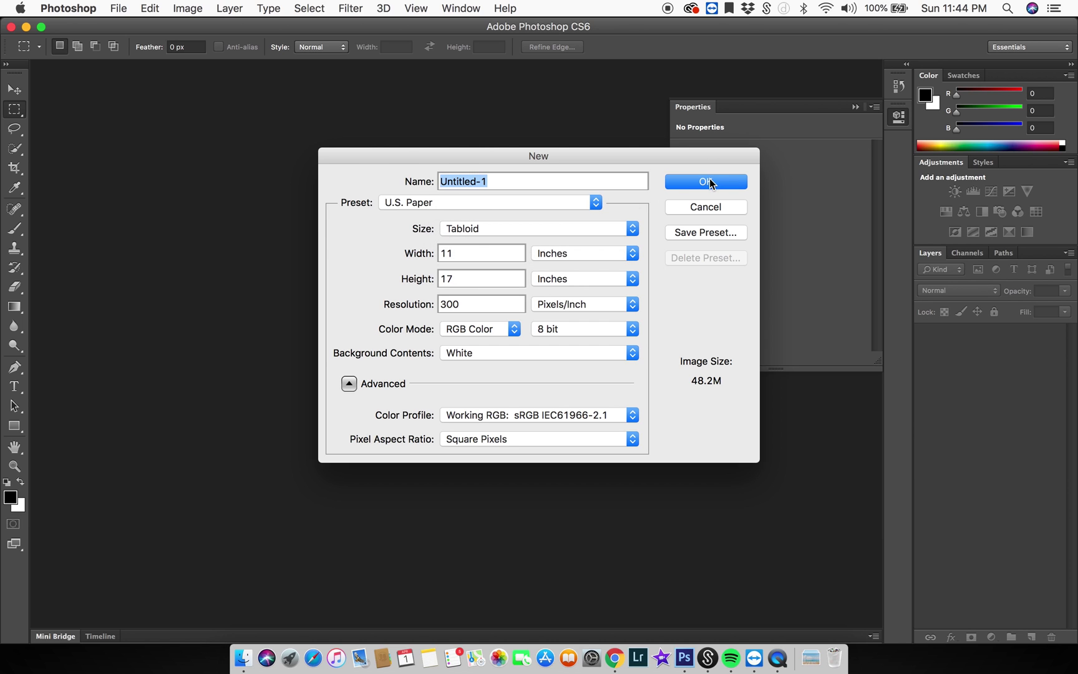
pyautogui.click(710, 183)
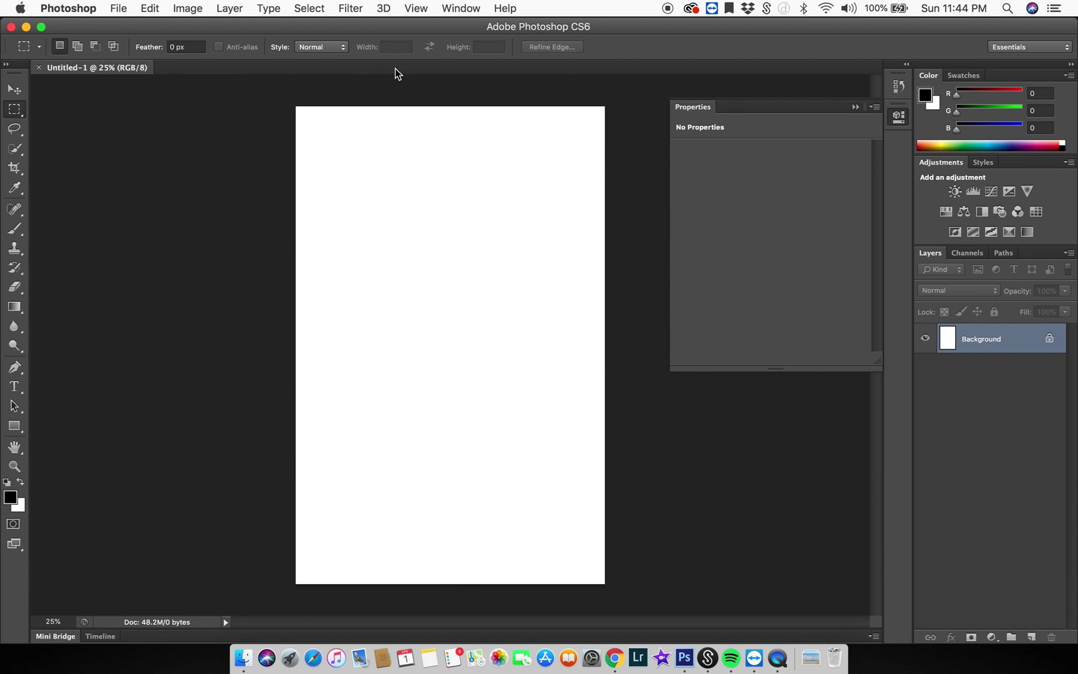
# Rotate the blank canvas 90° clockwise to landscape orientation and collapse the empty Properties panel
pyautogui.click(196, 7)
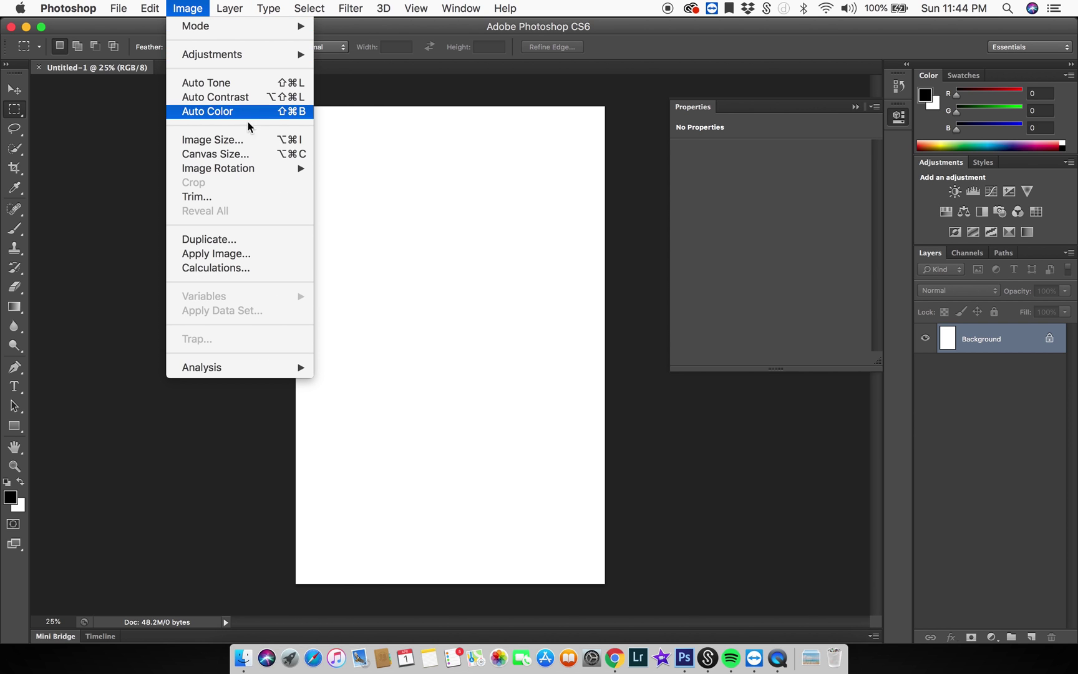
pyautogui.moveTo(278, 169)
pyautogui.click(365, 187)
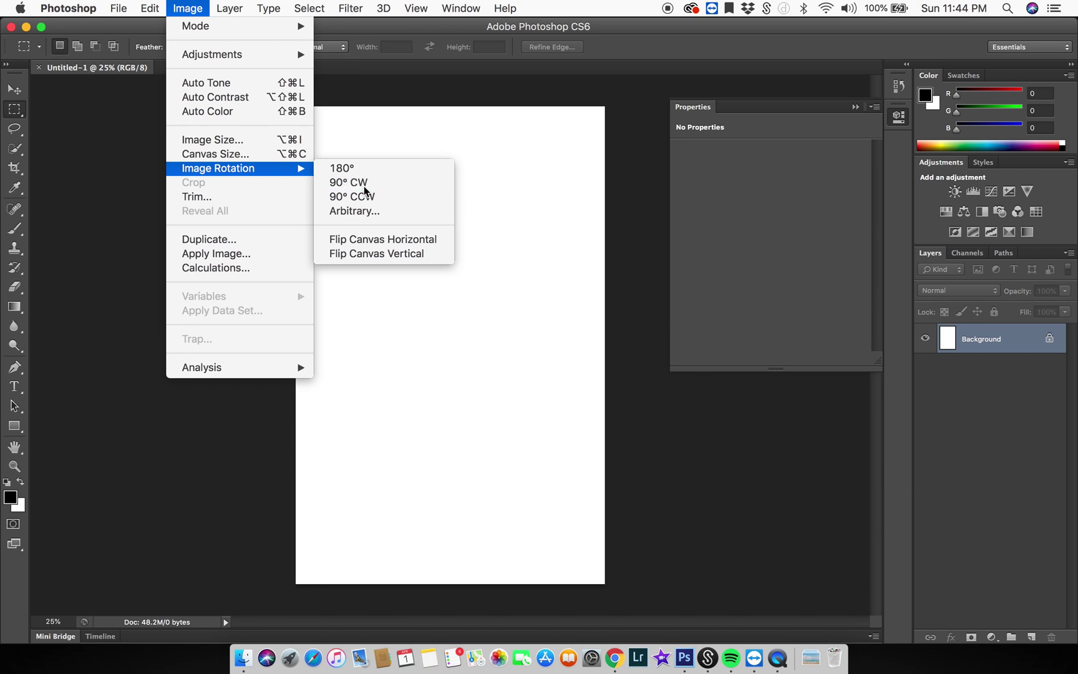
pyautogui.click(855, 107)
# Place the BeachTableTopBackground image from the Assignment 3 Coffee Cup folder inside Assets into the document
pyautogui.click(122, 8)
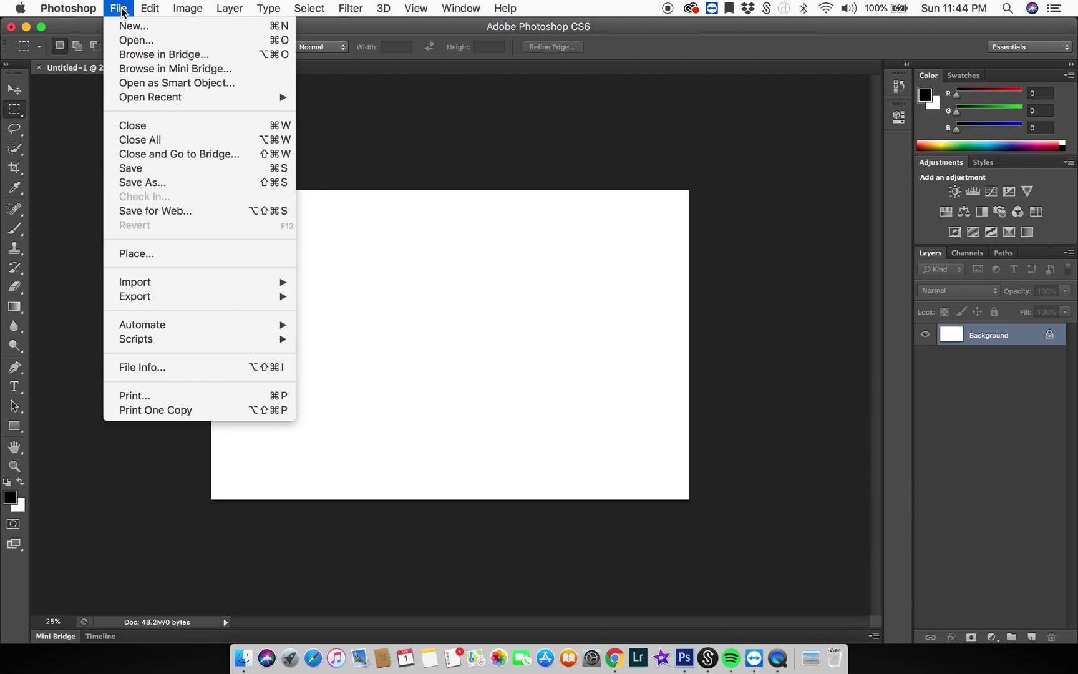
pyautogui.click(178, 251)
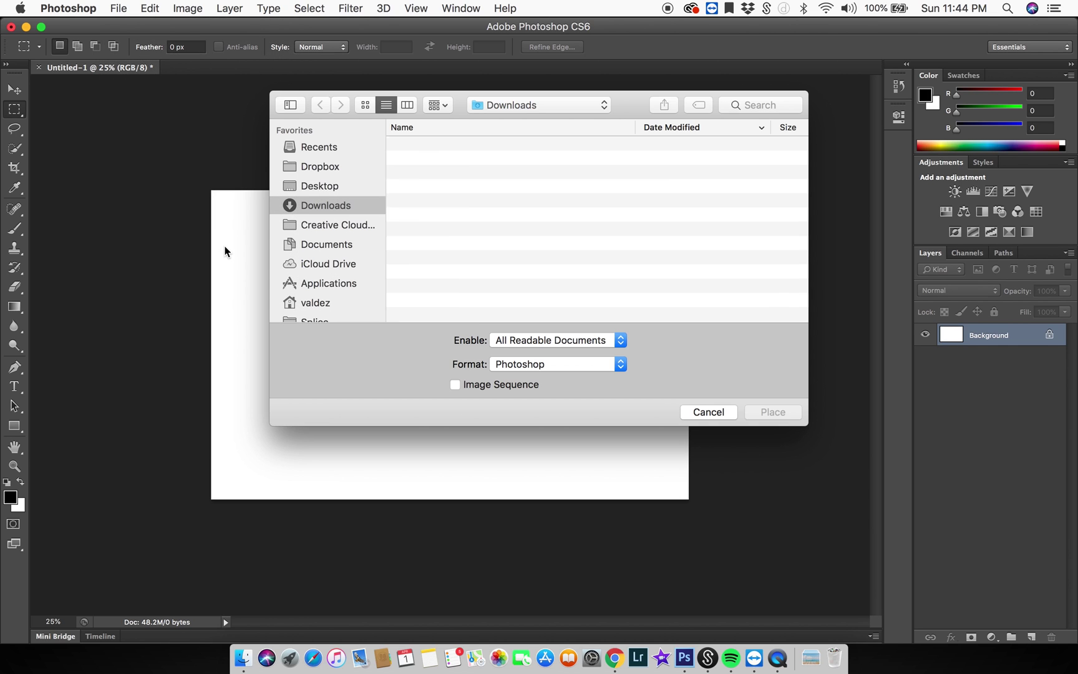
pyautogui.click(323, 185)
pyautogui.doubleClick(451, 175)
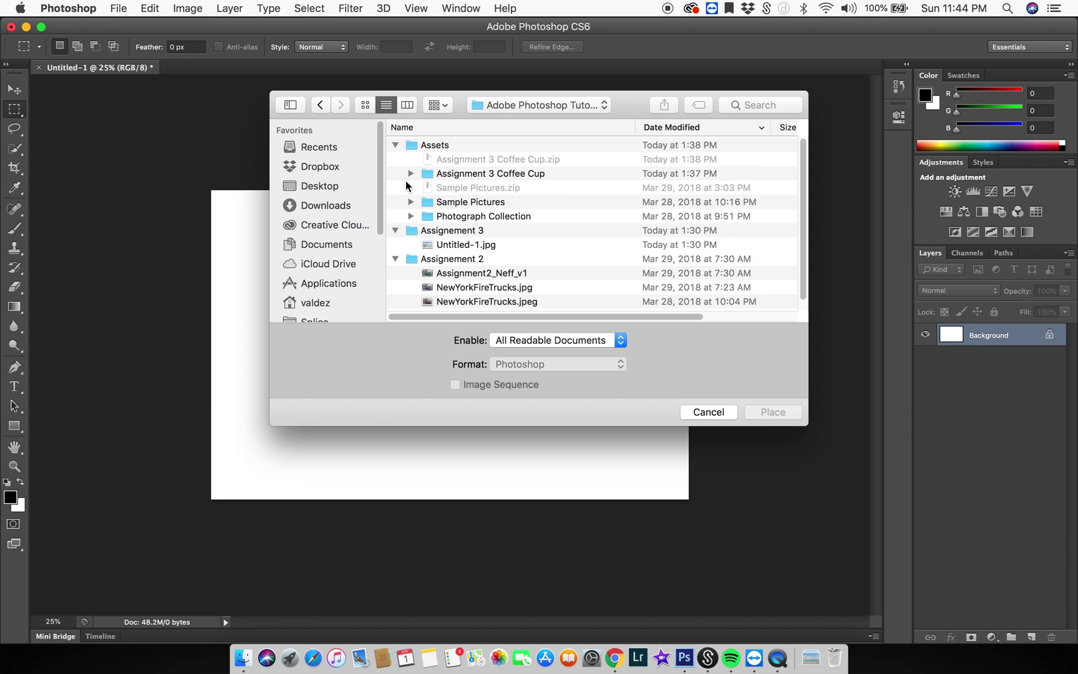
pyautogui.click(410, 172)
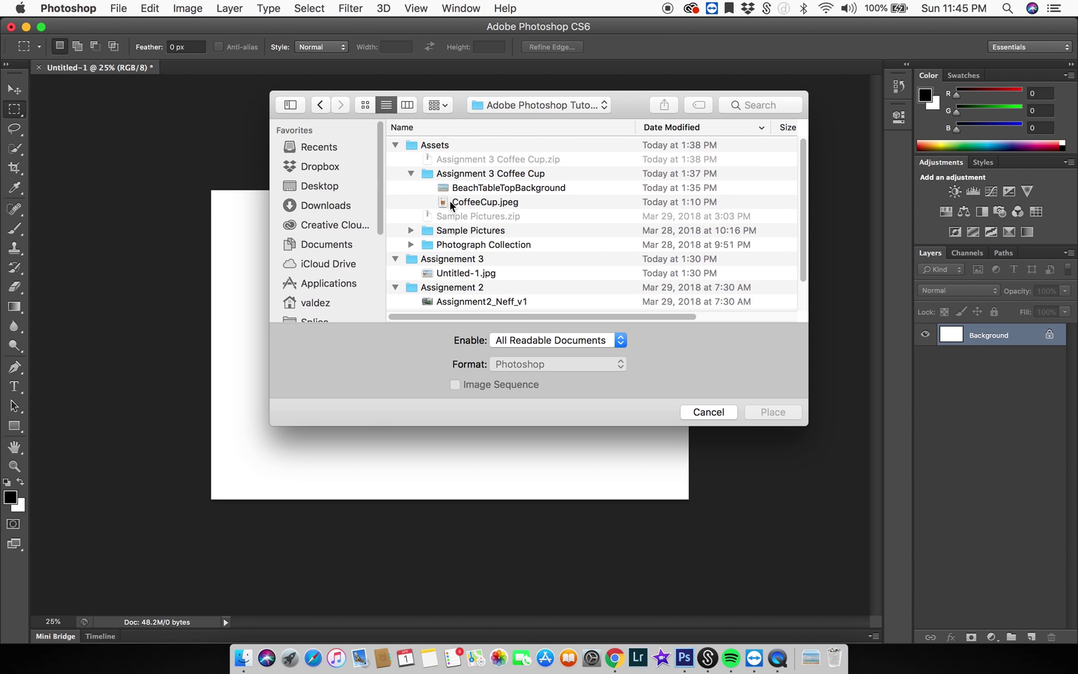
pyautogui.click(467, 190)
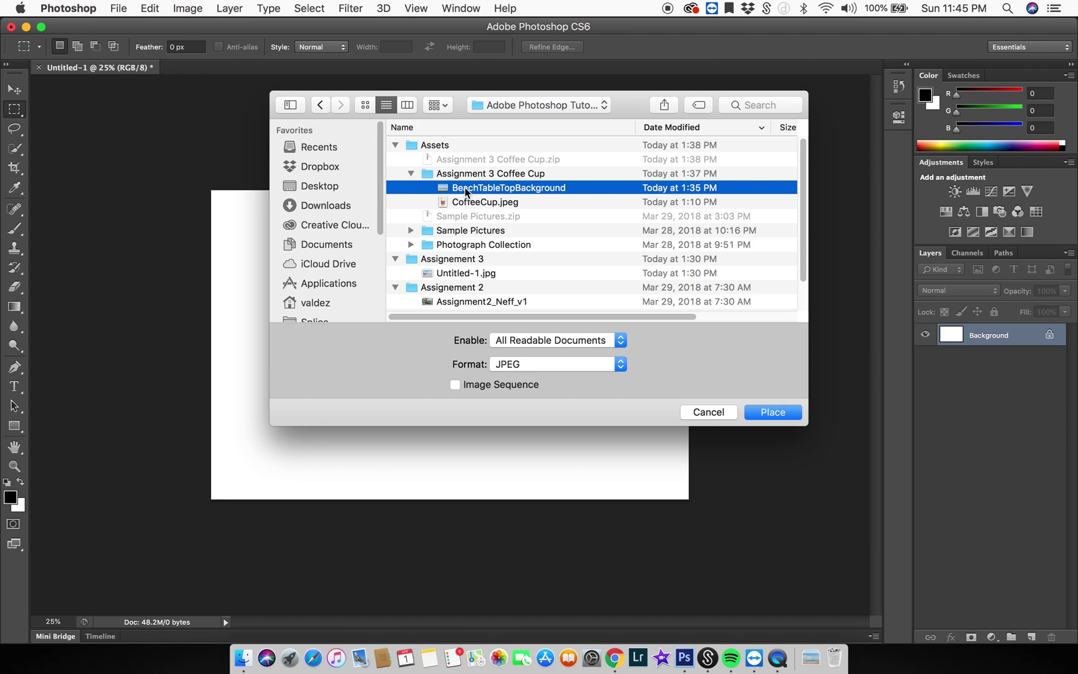
pyautogui.click(778, 414)
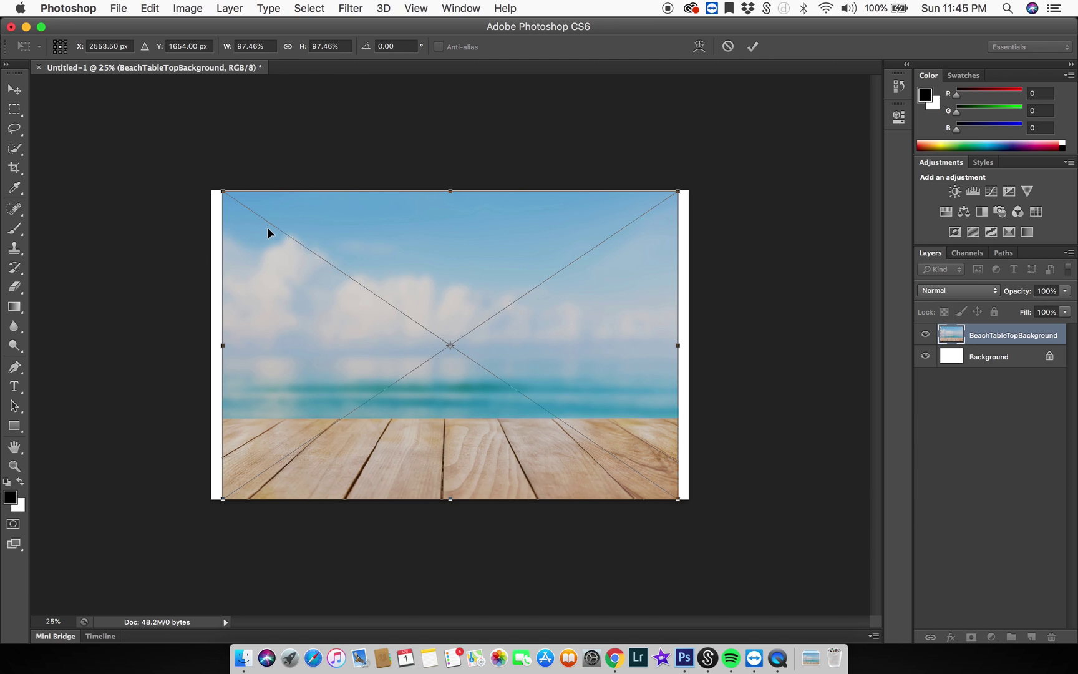
# Enlarge the placed beach background until it covers the whole canvas, and commit the transformation
pyautogui.click(288, 47)
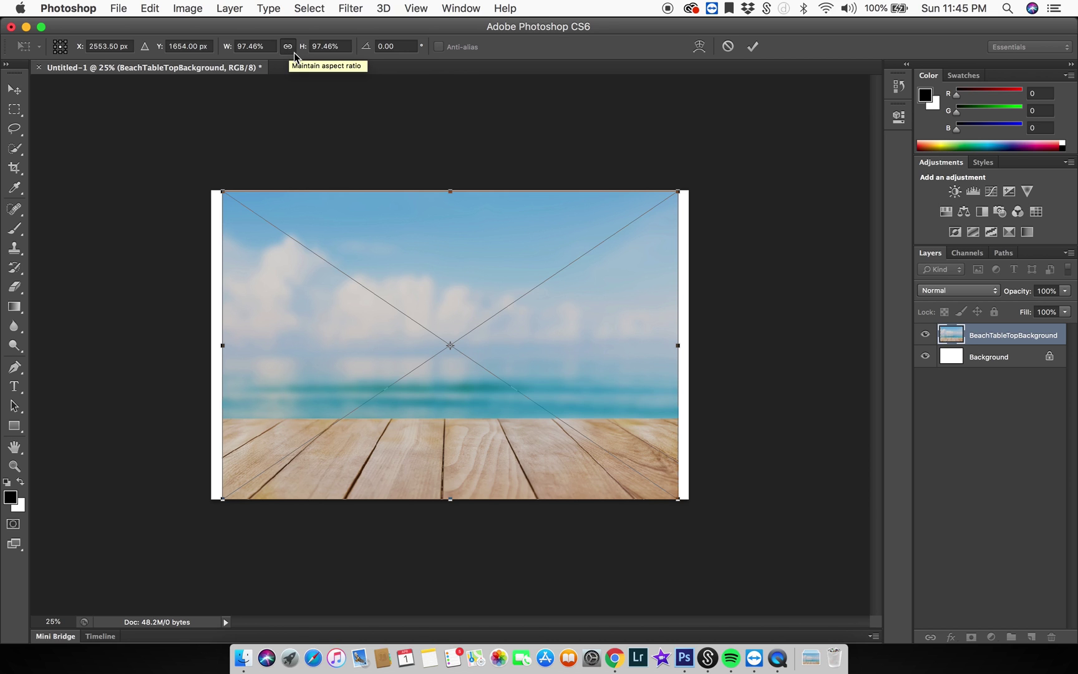
pyautogui.moveTo(302, 50); pyautogui.dragTo(308, 53)
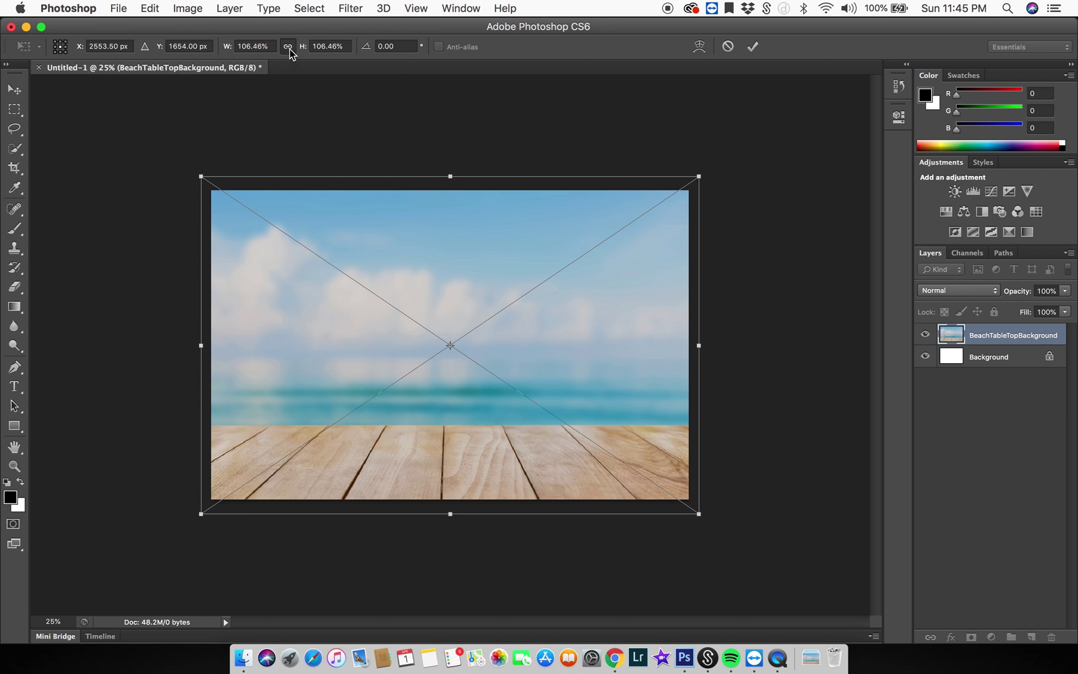
pyautogui.moveTo(700, 346); pyautogui.dragTo(450, 345)
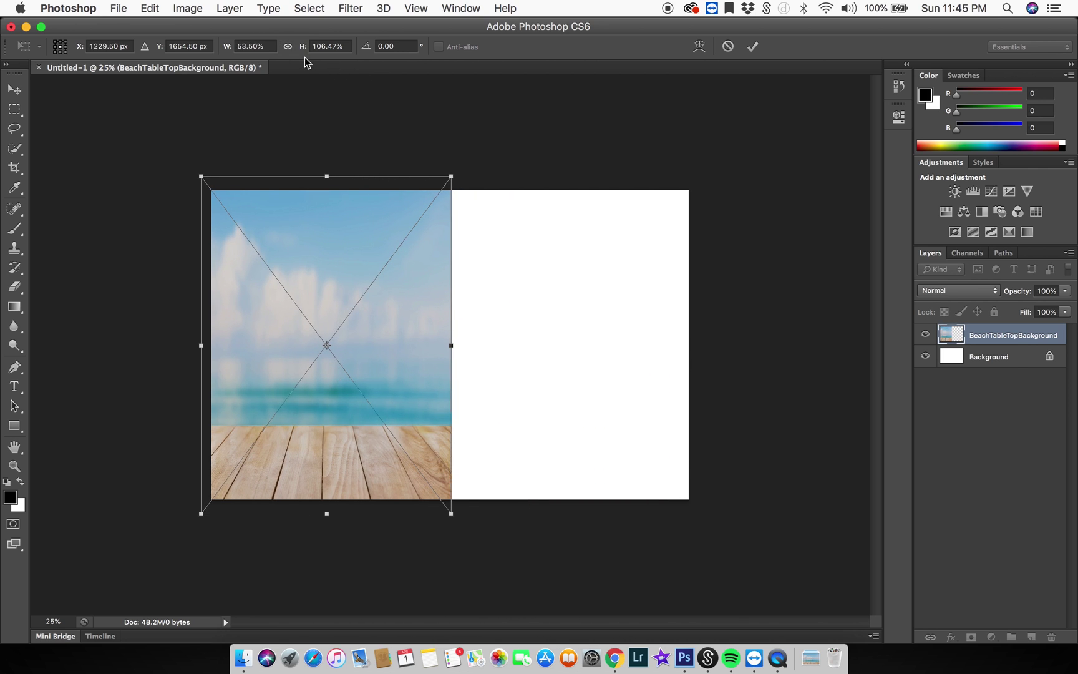
pyautogui.click(288, 46)
pyautogui.moveTo(337, 238); pyautogui.dragTo(464, 233)
pyautogui.click(753, 47)
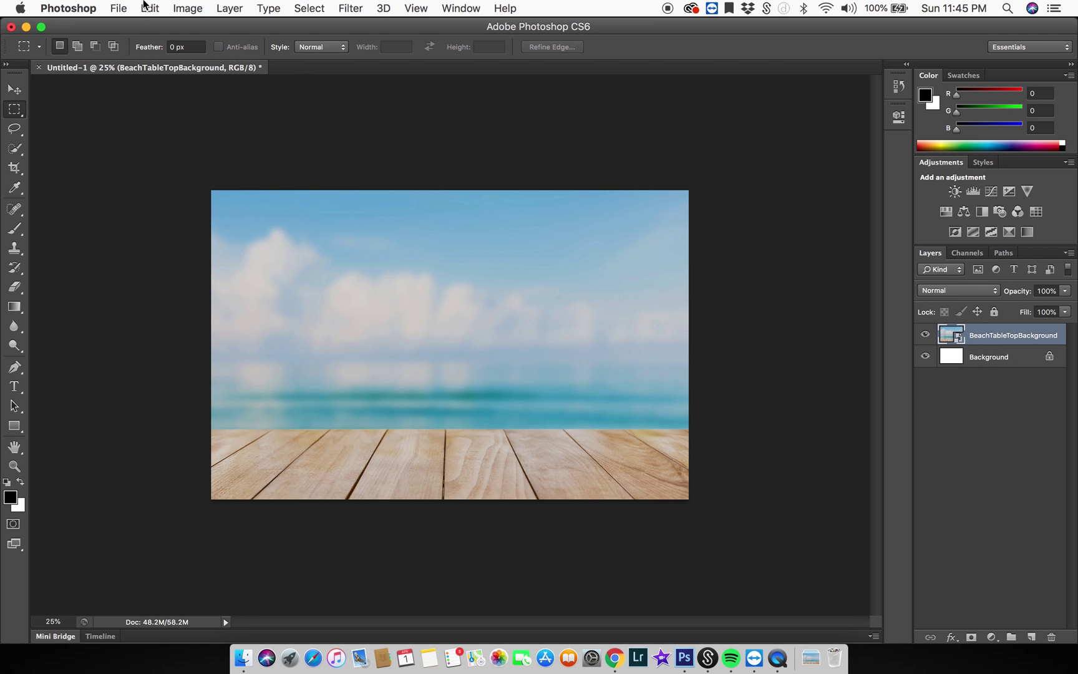
# Open CoffeeCup.jpeg from the Assignment 3 Coffee Cup folder as a separate document and make it the active one
pyautogui.click(119, 9)
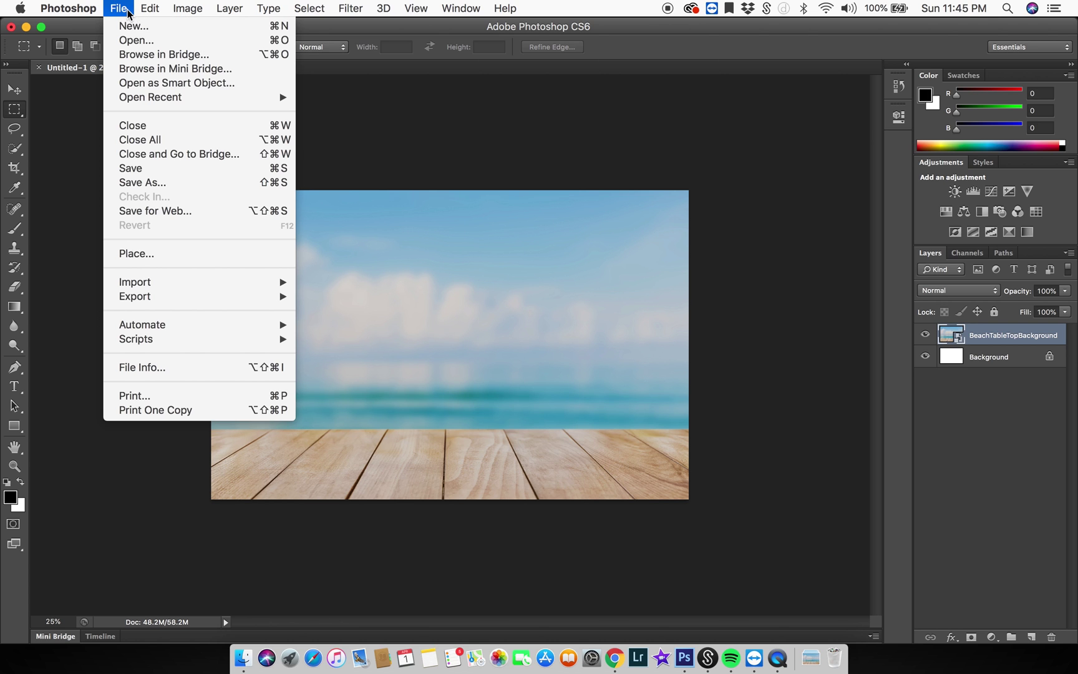
pyautogui.click(136, 41)
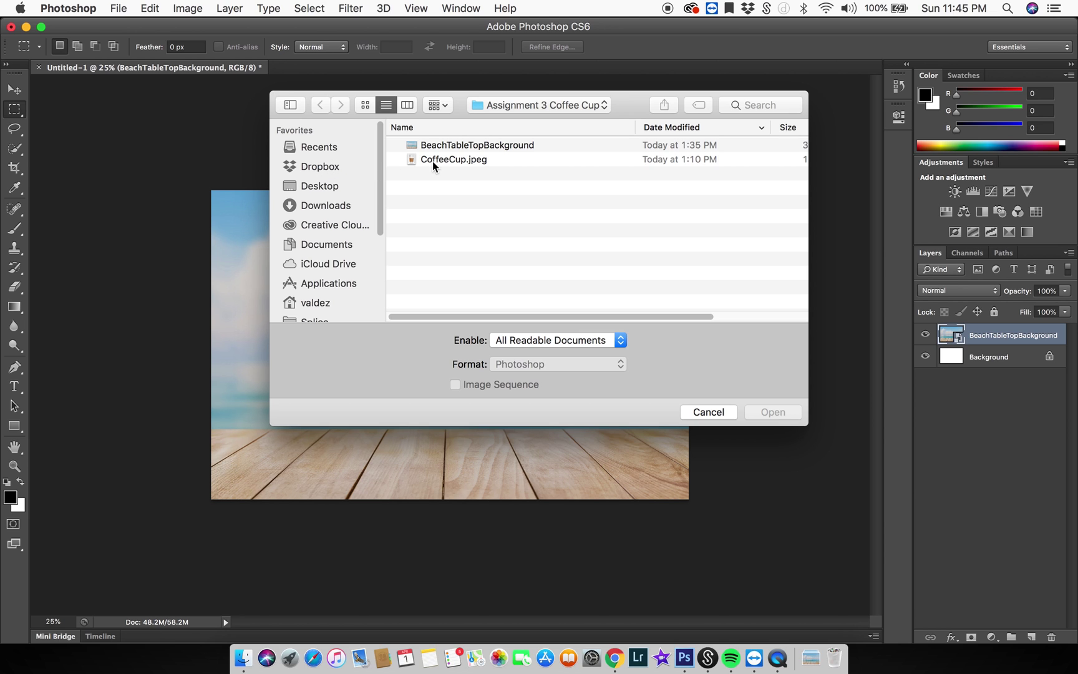
pyautogui.doubleClick(433, 161)
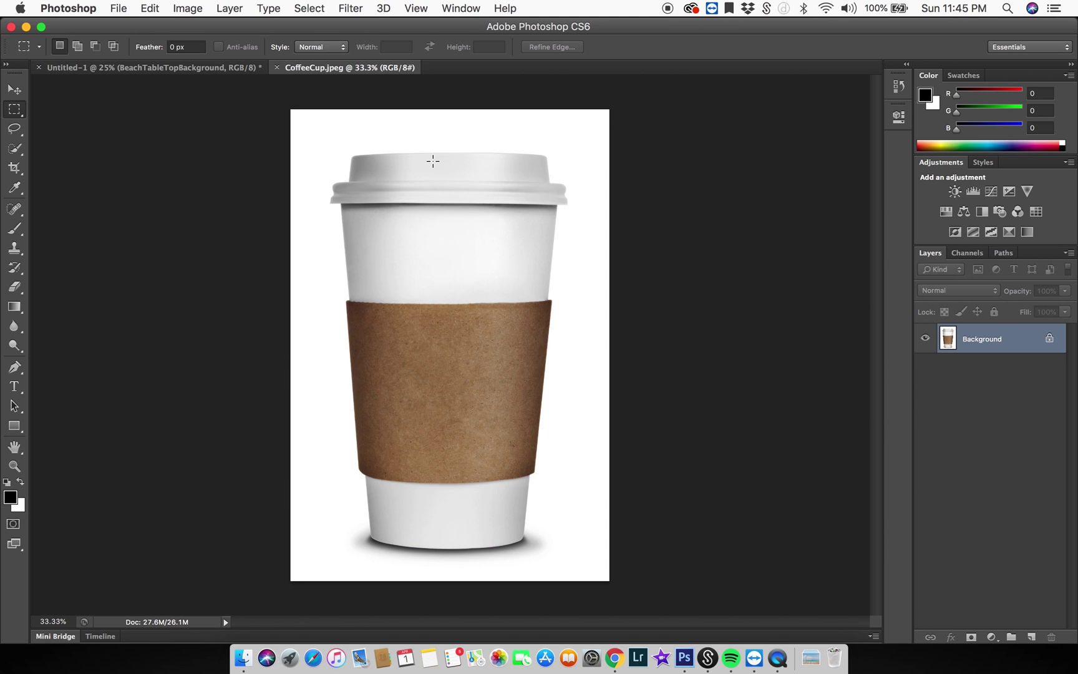
pyautogui.click(177, 68)
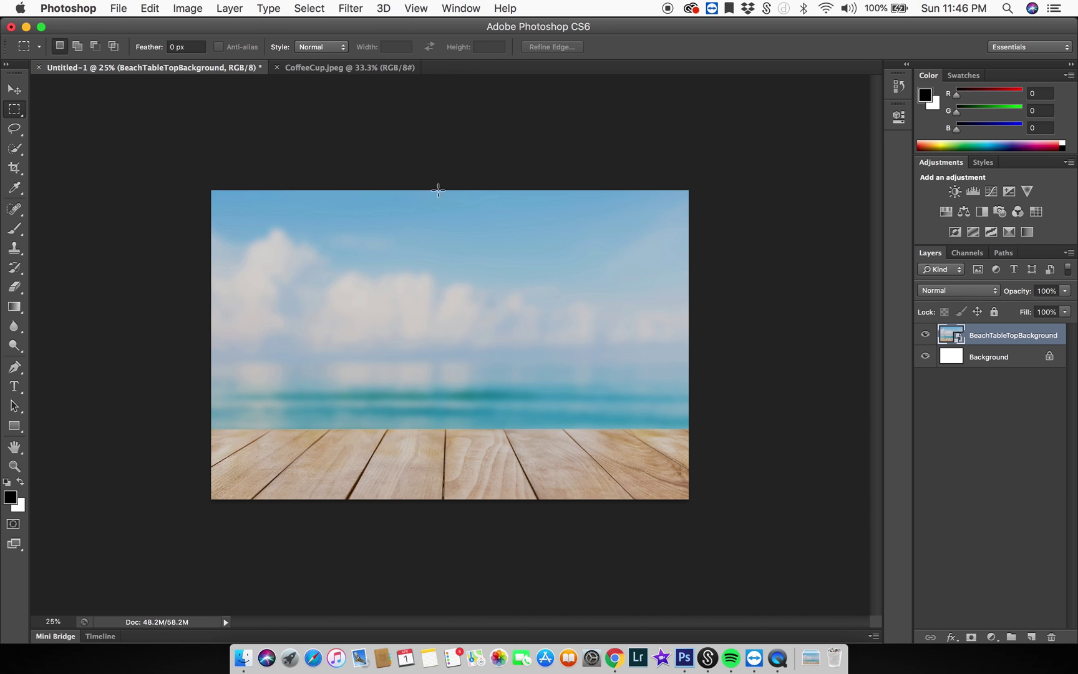
pyautogui.click(299, 68)
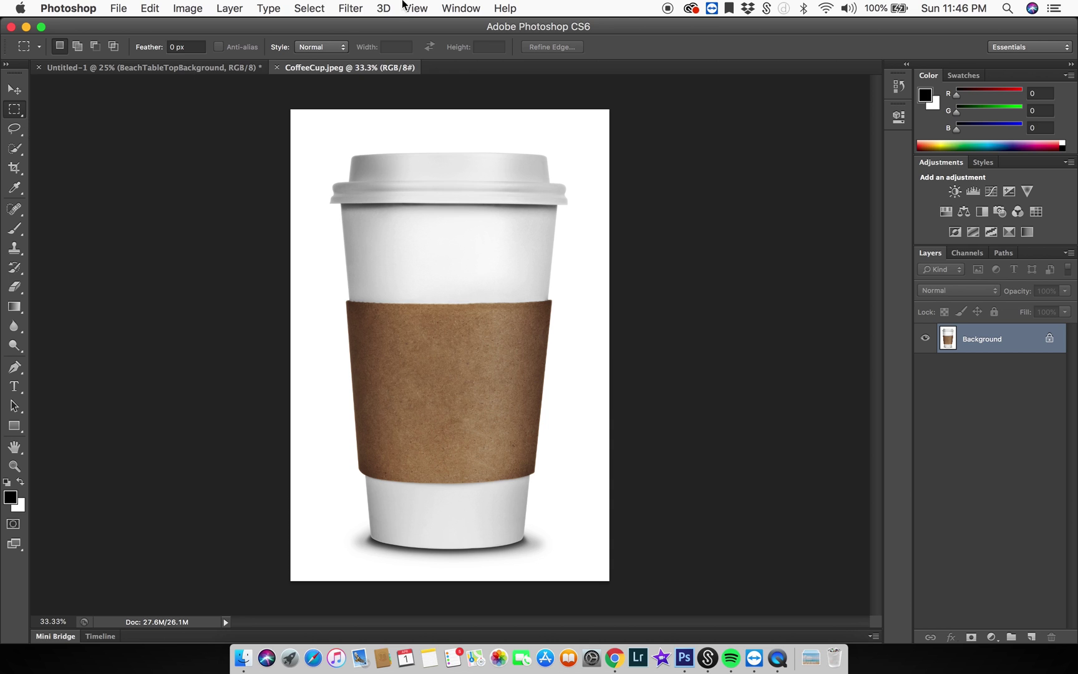
# Select the white background around the coffee cup with the Quick Selection tool, using a new selection and a brush size of 126
pyautogui.click(316, 10)
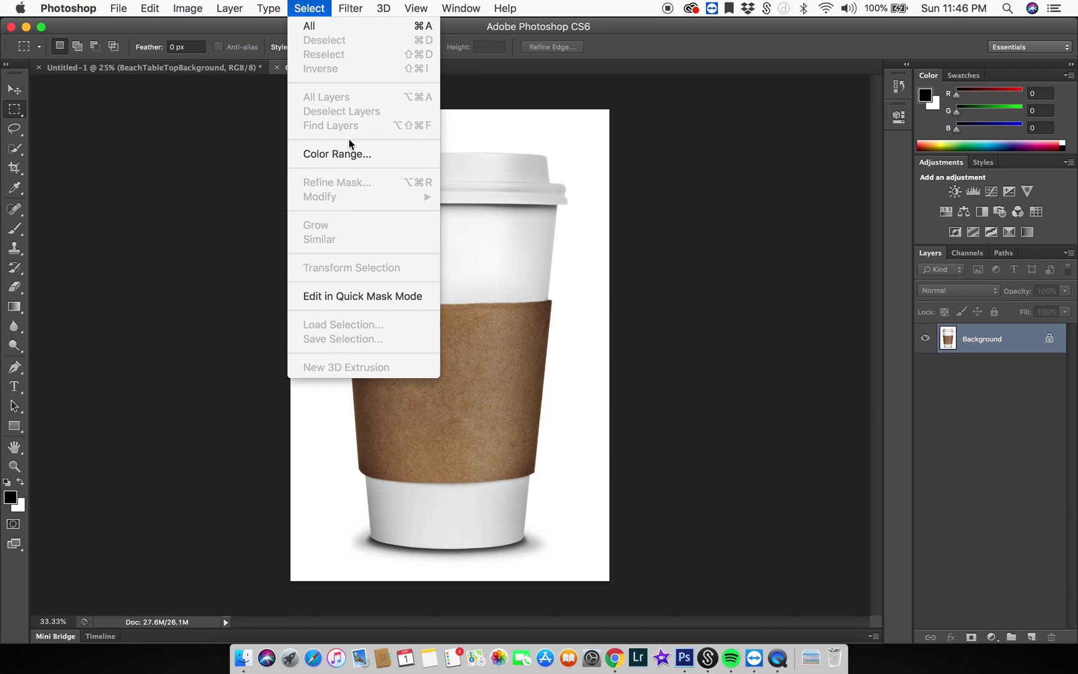
pyautogui.click(10, 114)
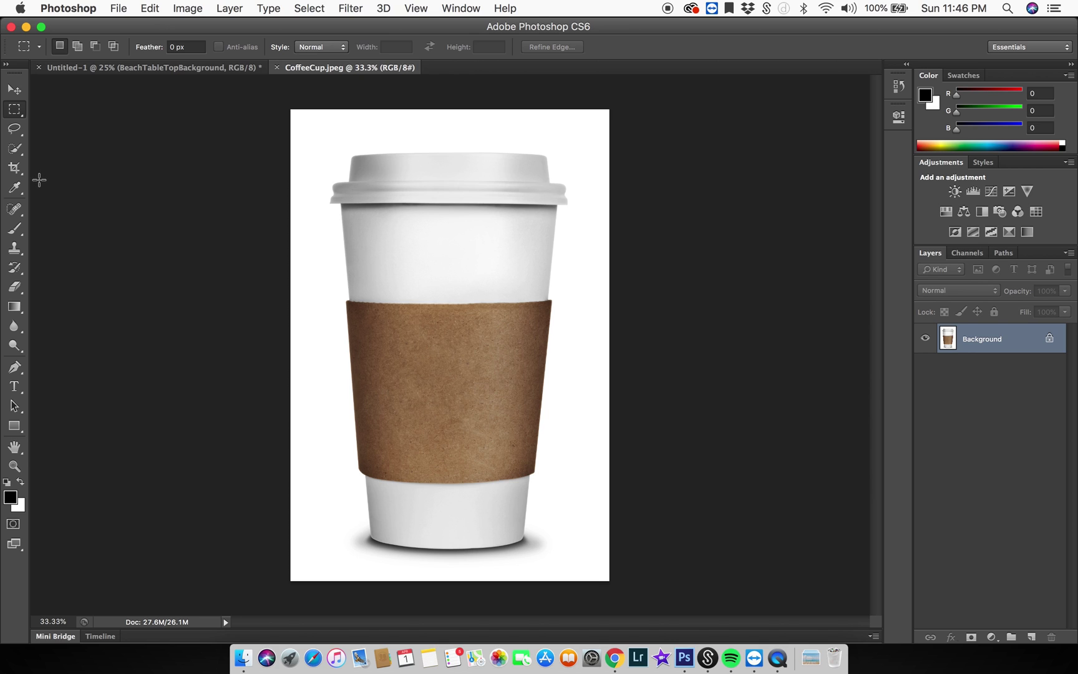
pyautogui.click(15, 148)
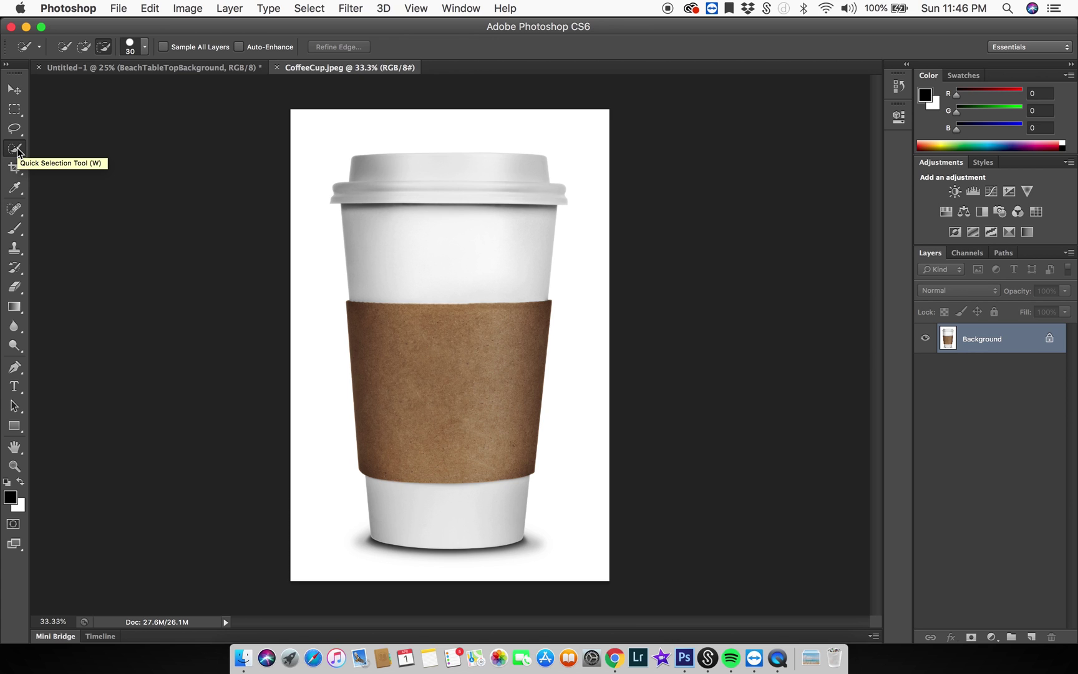
pyautogui.click(64, 46)
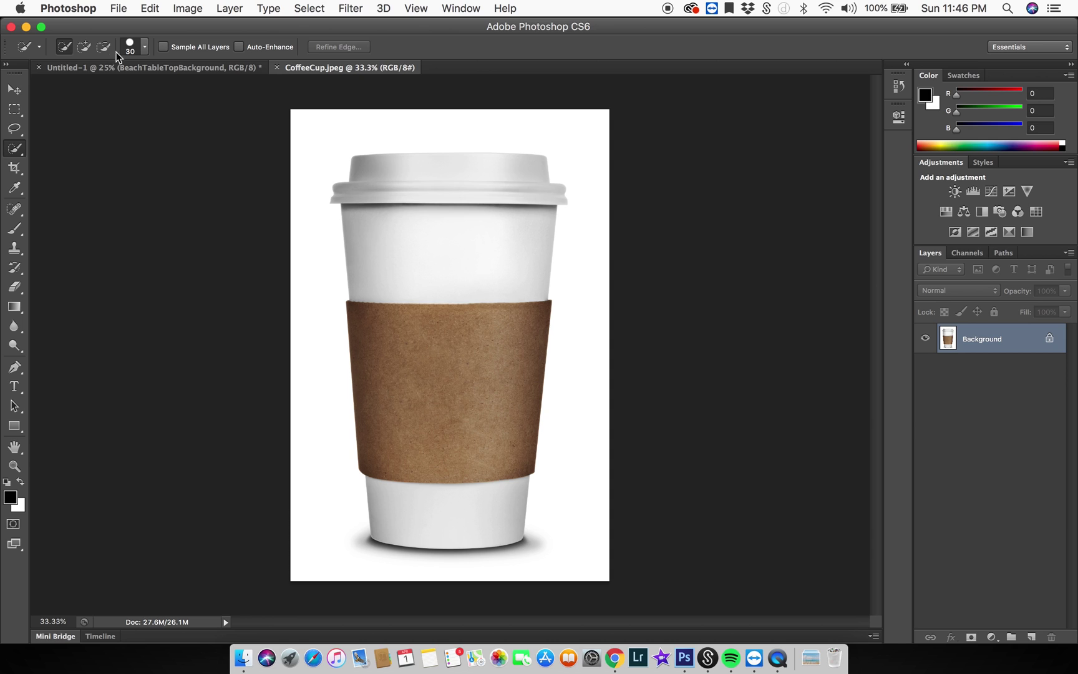
pyautogui.click(144, 47)
pyautogui.moveTo(84, 92); pyautogui.dragTo(145, 91)
pyautogui.moveTo(307, 124)
pyautogui.mouseDown()
pyautogui.moveTo(296, 243)
pyautogui.moveTo(311, 423)
pyautogui.moveTo(281, 548)
pyautogui.moveTo(352, 573)
pyautogui.moveTo(502, 571)
pyautogui.moveTo(568, 544)
pyautogui.moveTo(592, 426)
pyautogui.moveTo(602, 277)
pyautogui.moveTo(604, 178)
pyautogui.moveTo(580, 125)
pyautogui.mouseUp()
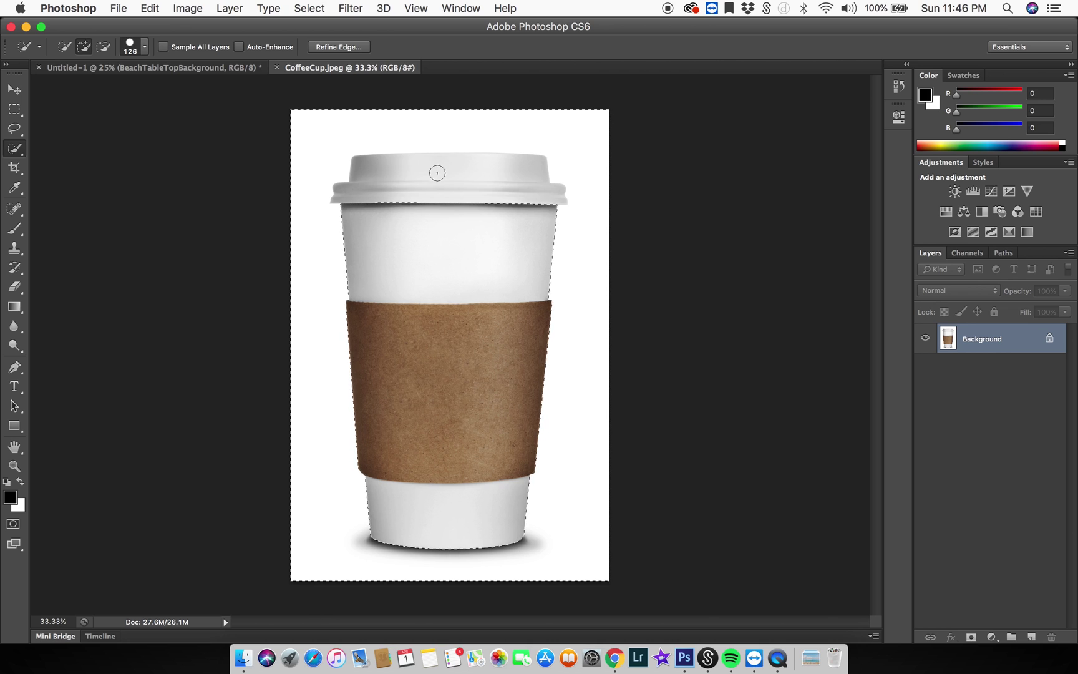
# Subtract the cup's lid from the selection so only the white background around the cup is selected
pyautogui.click(105, 48)
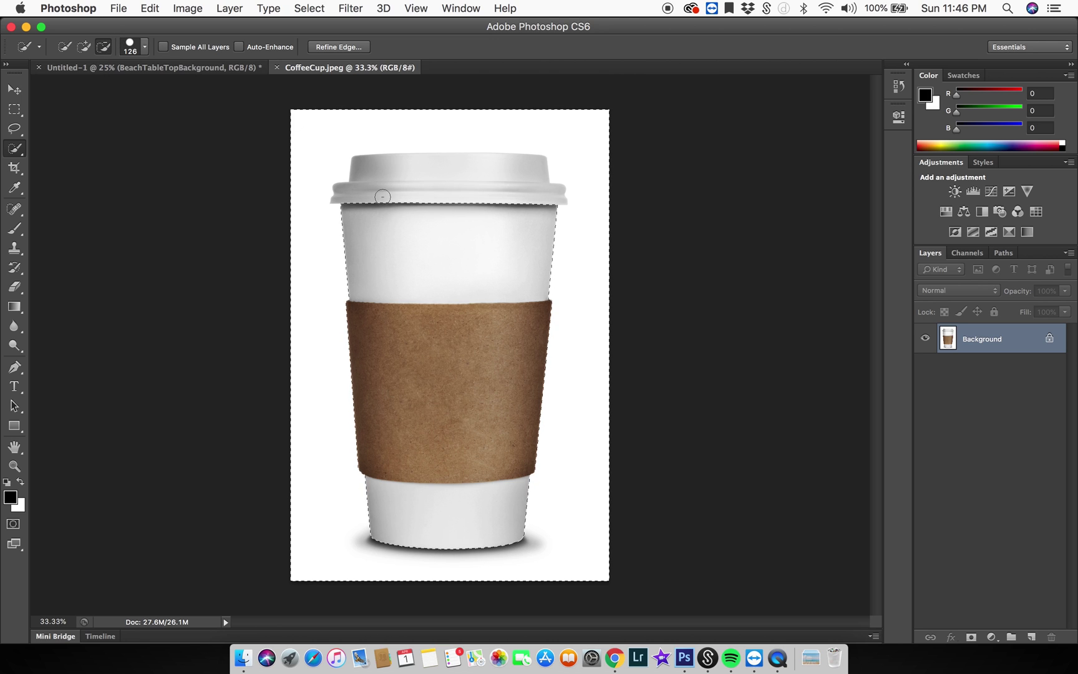
pyautogui.moveTo(393, 191); pyautogui.dragTo(413, 186)
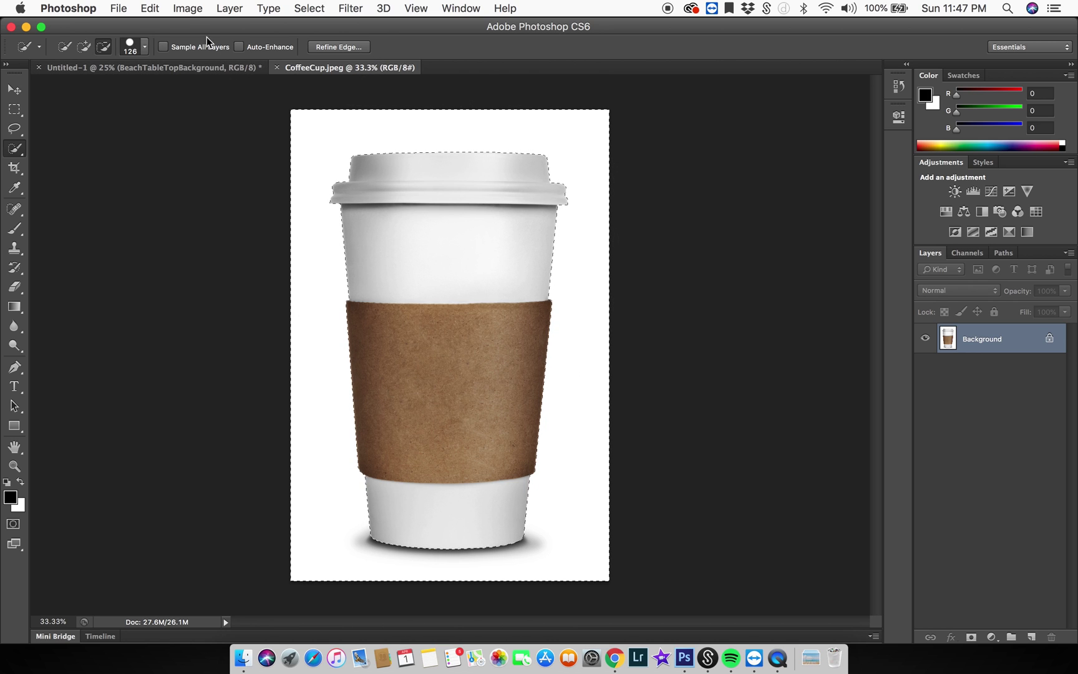
pyautogui.click(193, 9)
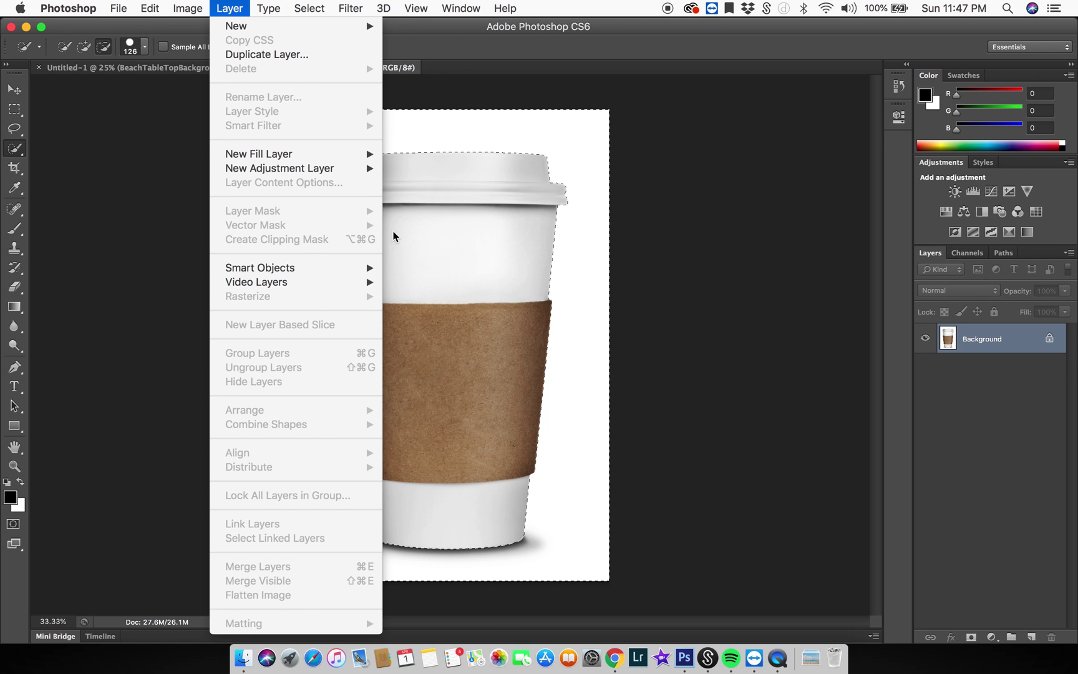
# Convert the locked Background into a regular layer named Layer 0 and add a layer mask that hides the selected white area
pyautogui.click(1015, 339)
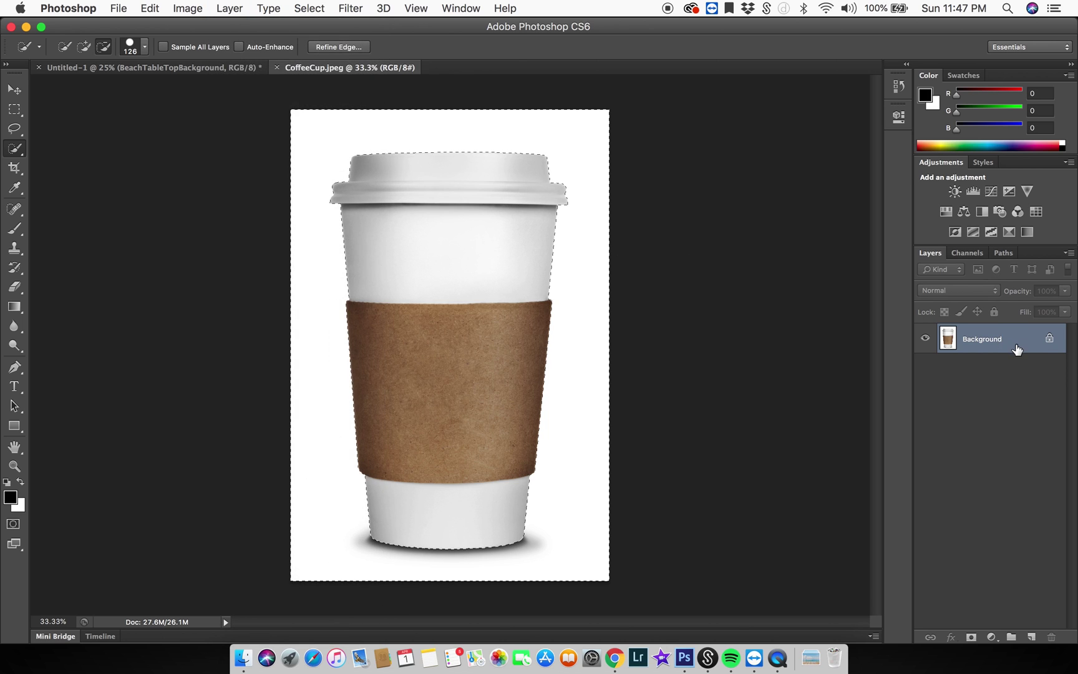
pyautogui.doubleClick(1017, 343)
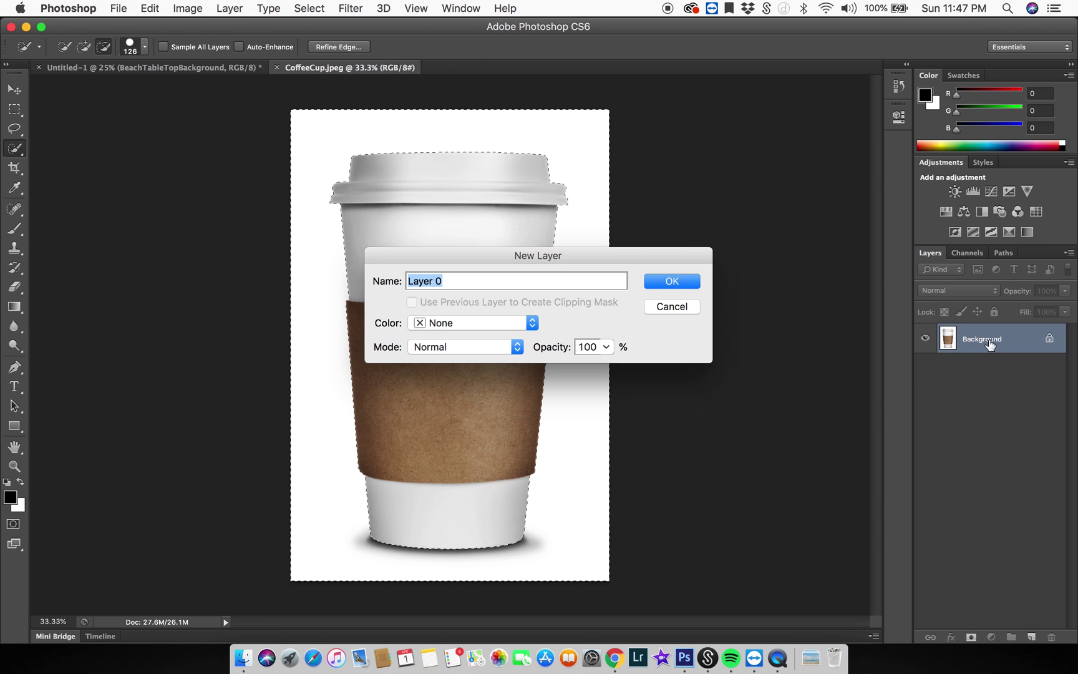
pyautogui.click(672, 282)
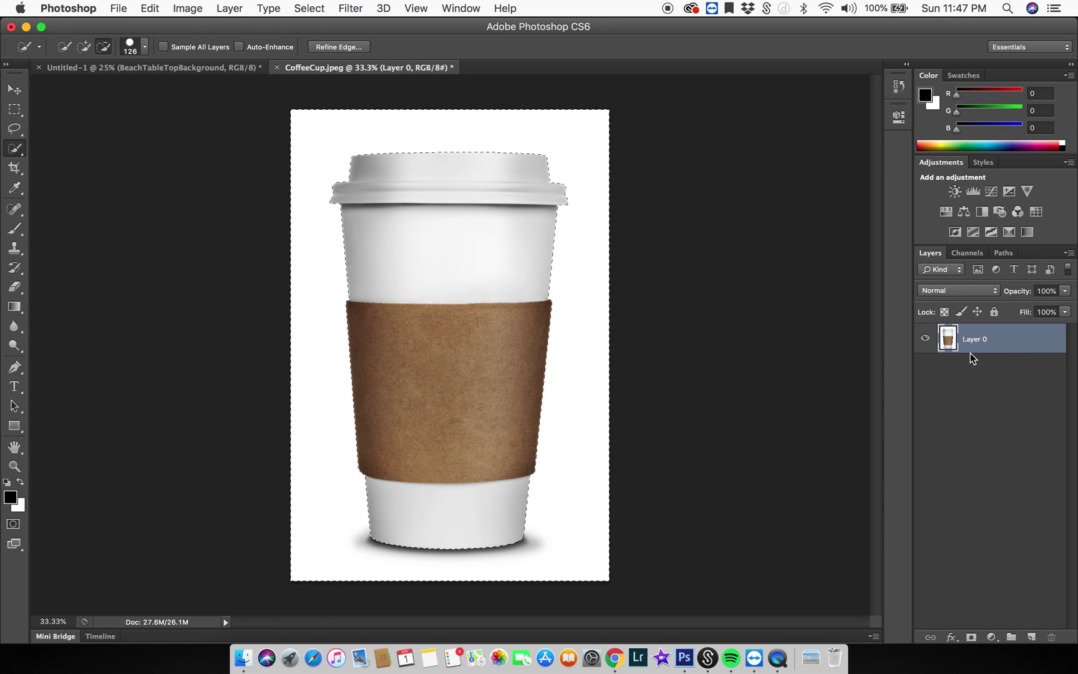
pyautogui.click(224, 9)
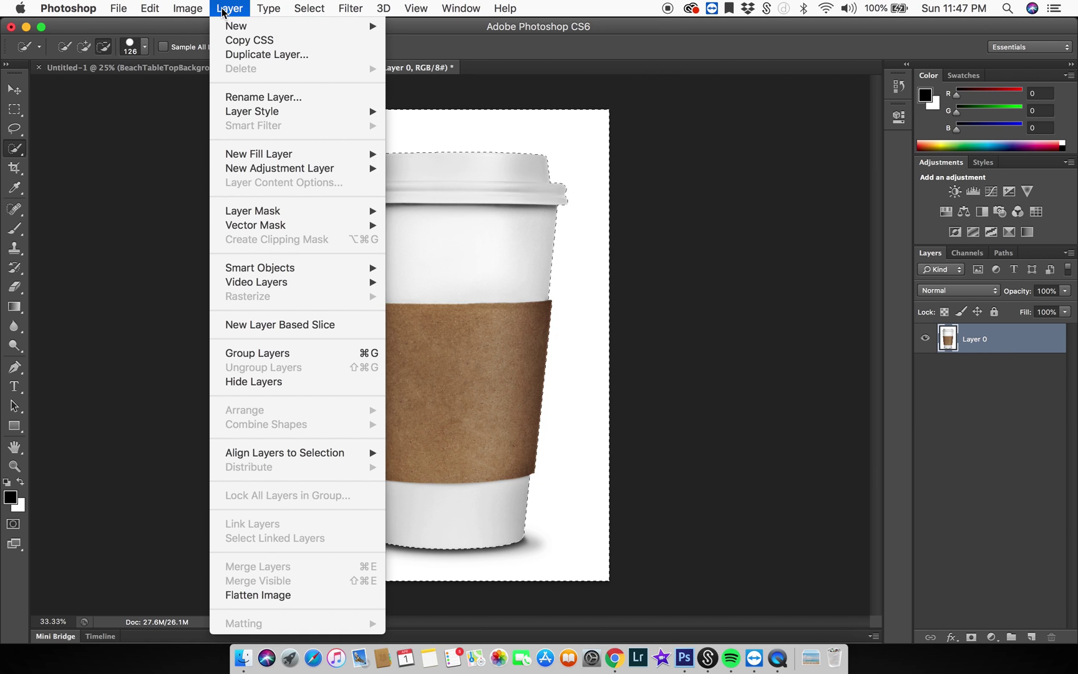
pyautogui.moveTo(339, 214)
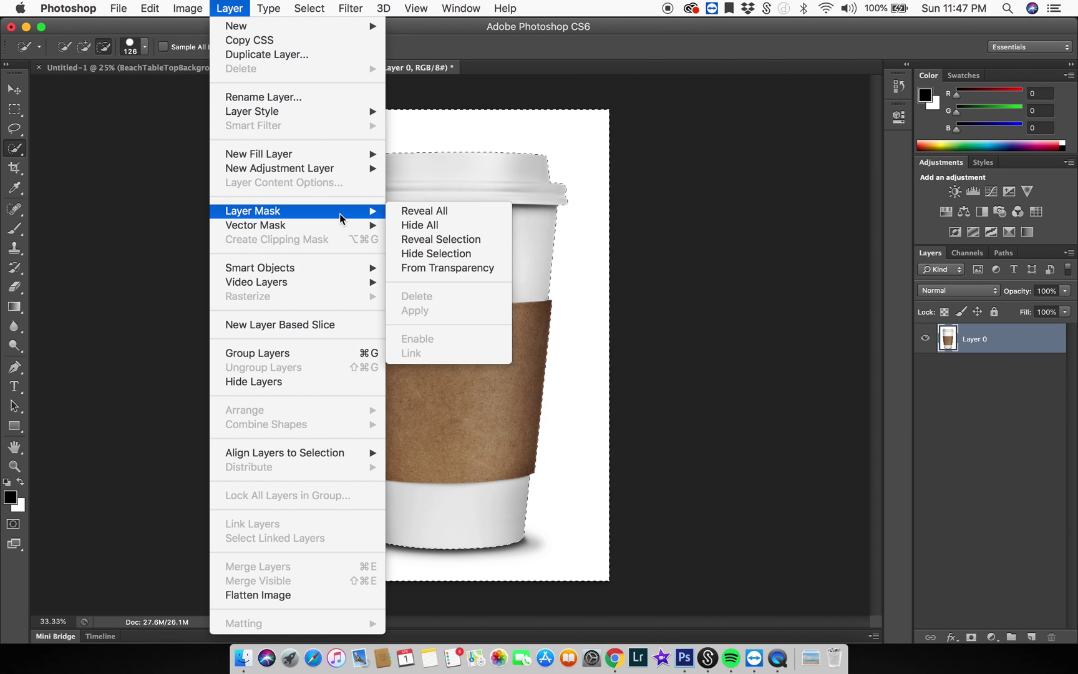
pyautogui.click(456, 254)
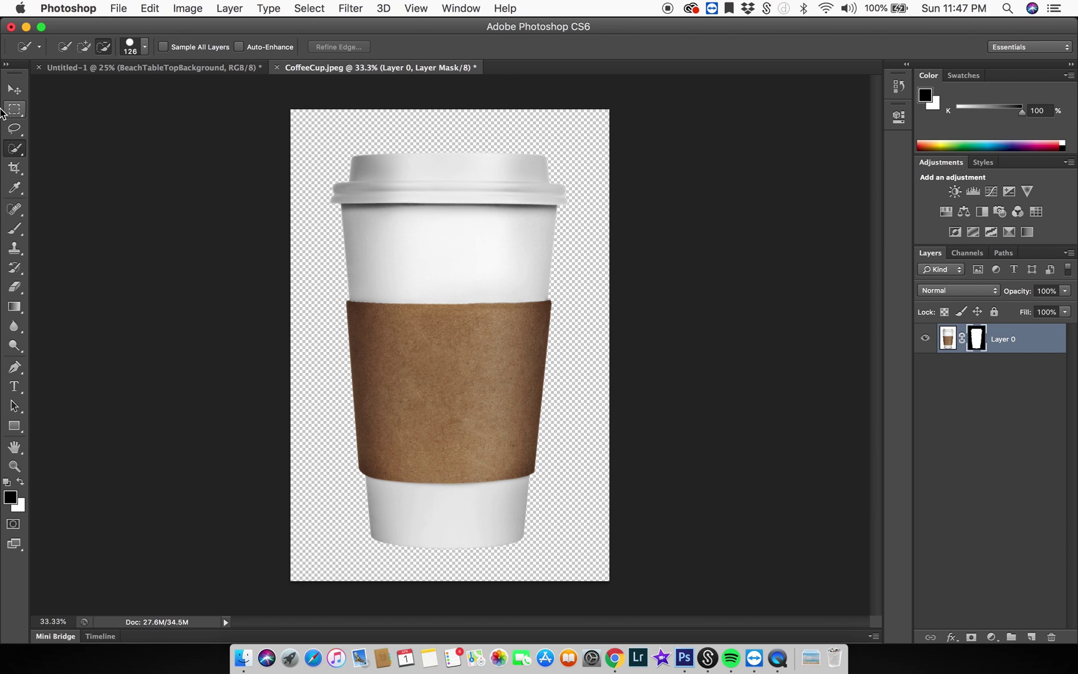
# Duplicate the masked cup layer into the Untitled-1 document as Layer 1 and make that document active
pyautogui.click(949, 338)
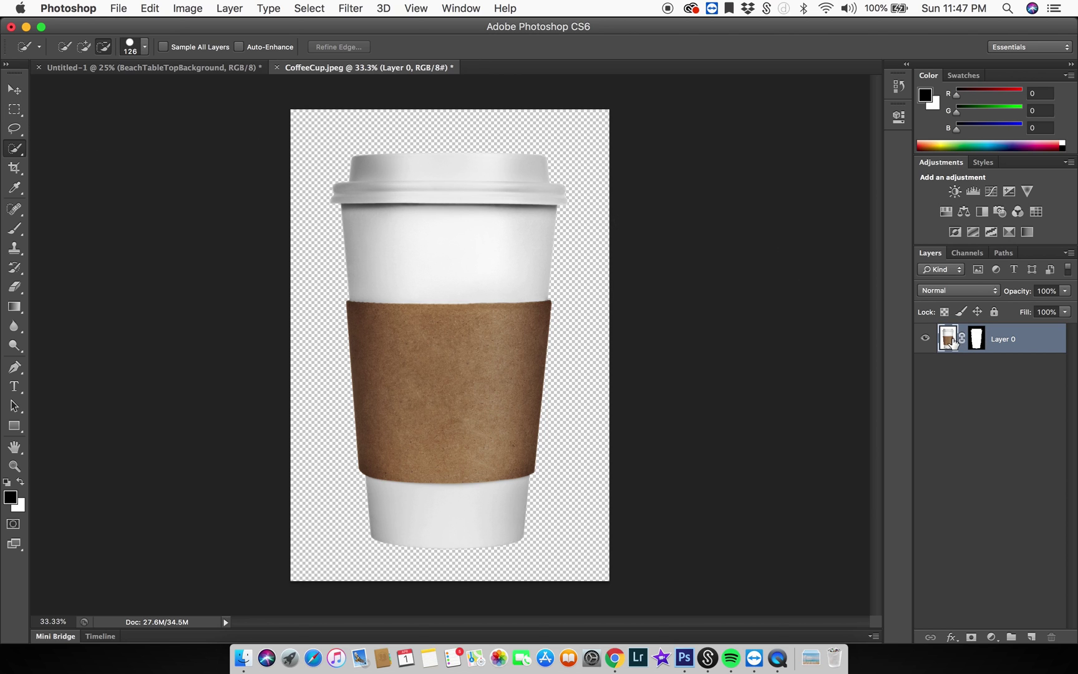
pyautogui.rightClick(949, 341)
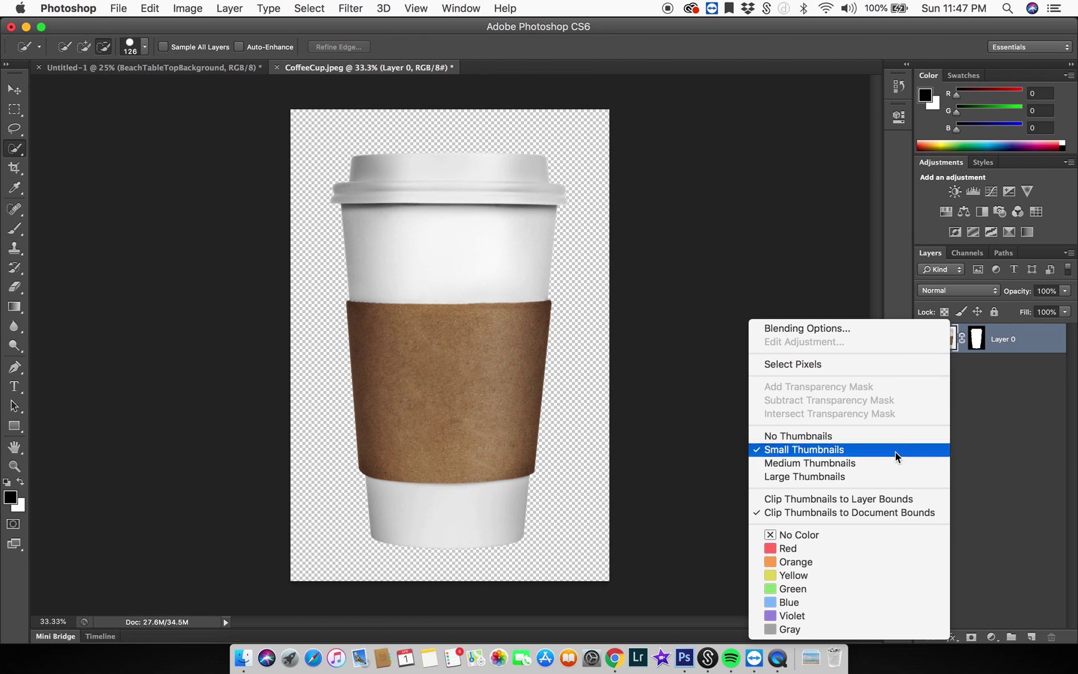
pyautogui.click(1029, 353)
pyautogui.rightClick(1028, 345)
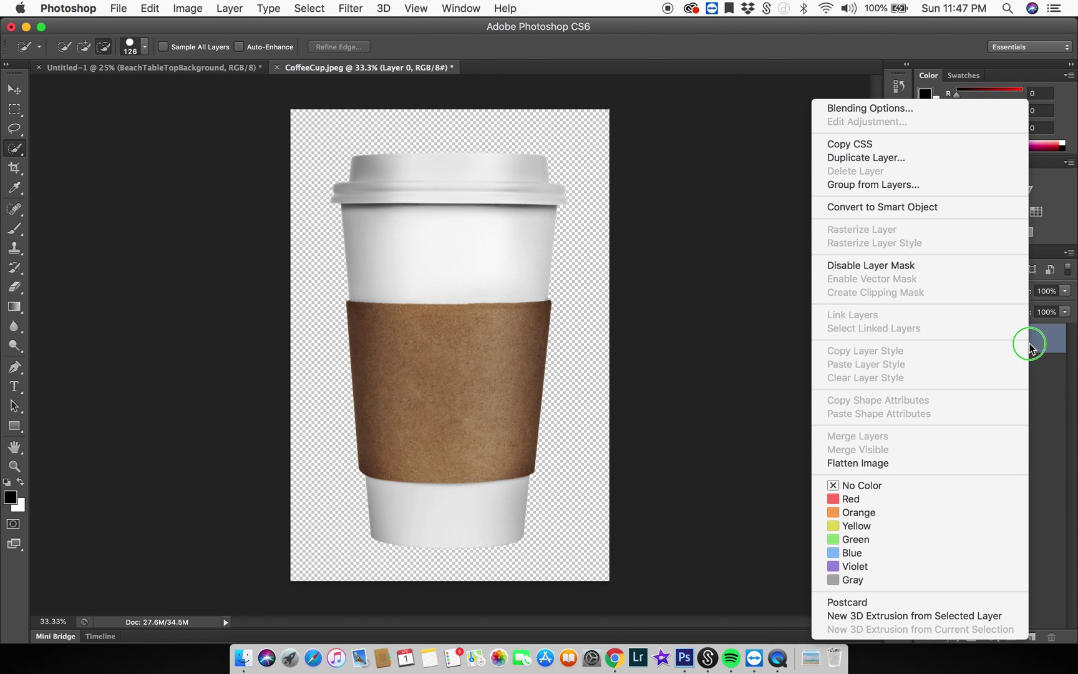
pyautogui.click(924, 157)
pyautogui.click(603, 326)
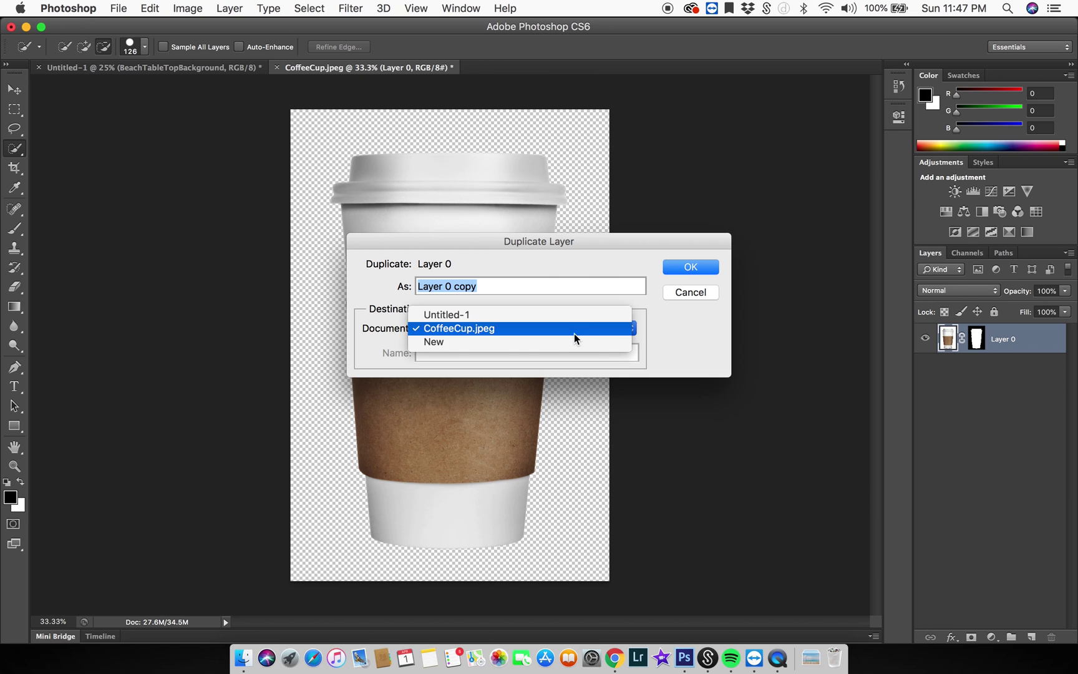
pyautogui.click(572, 319)
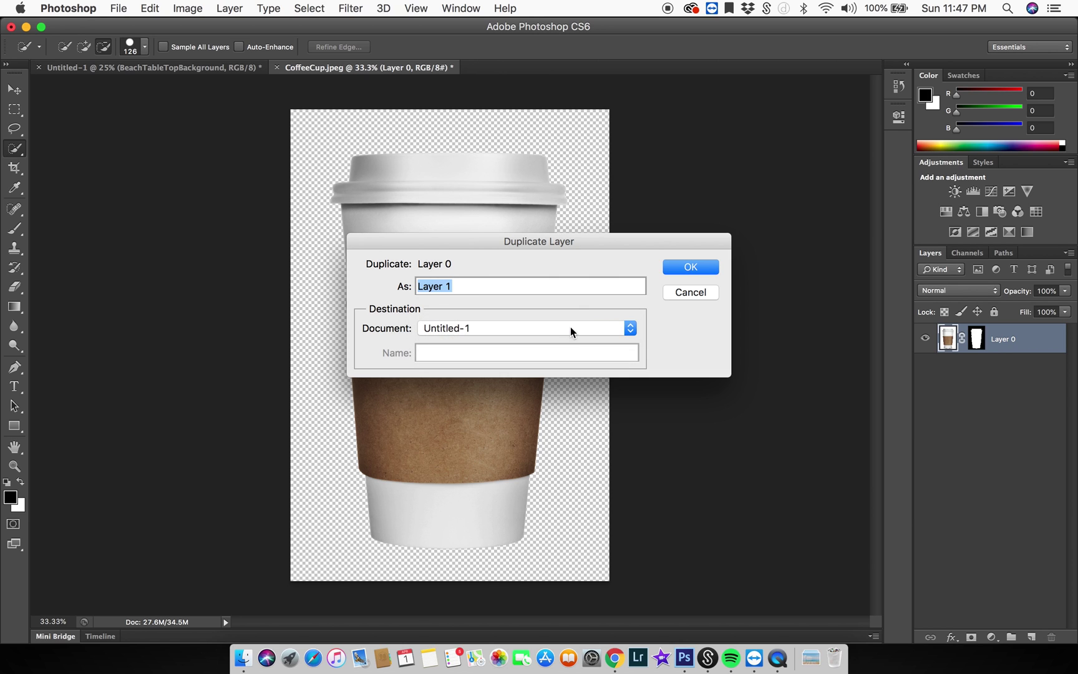
pyautogui.click(673, 268)
pyautogui.click(151, 66)
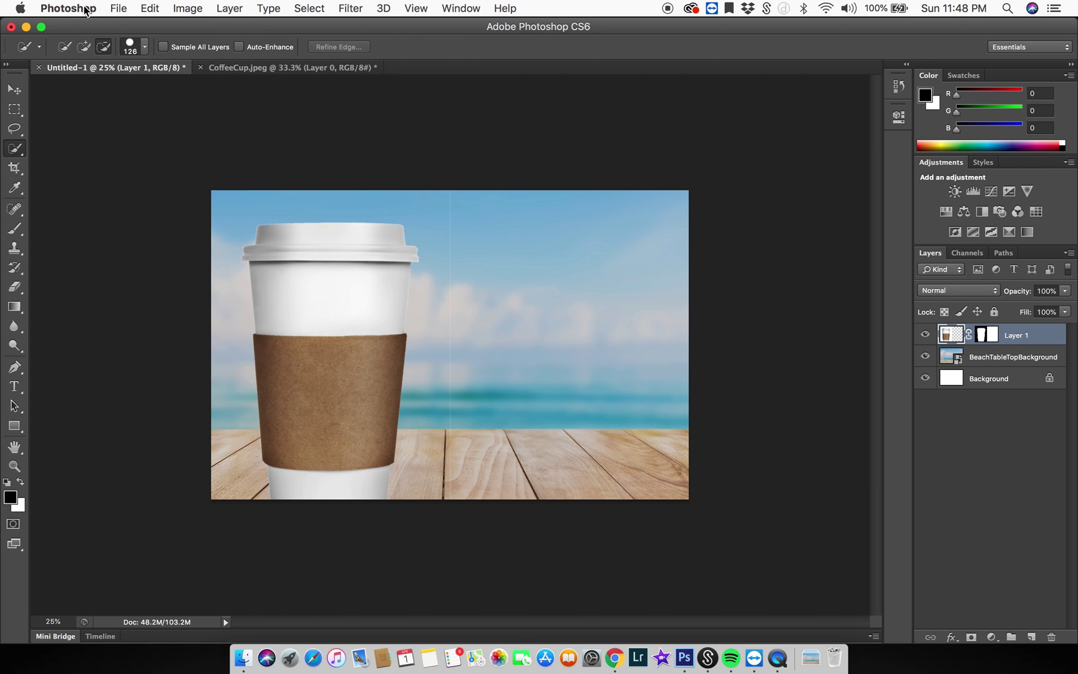
# Scale the cup layer proportionally to 72% in width and height with Free Transform and apply the transformation
pyautogui.click(13, 90)
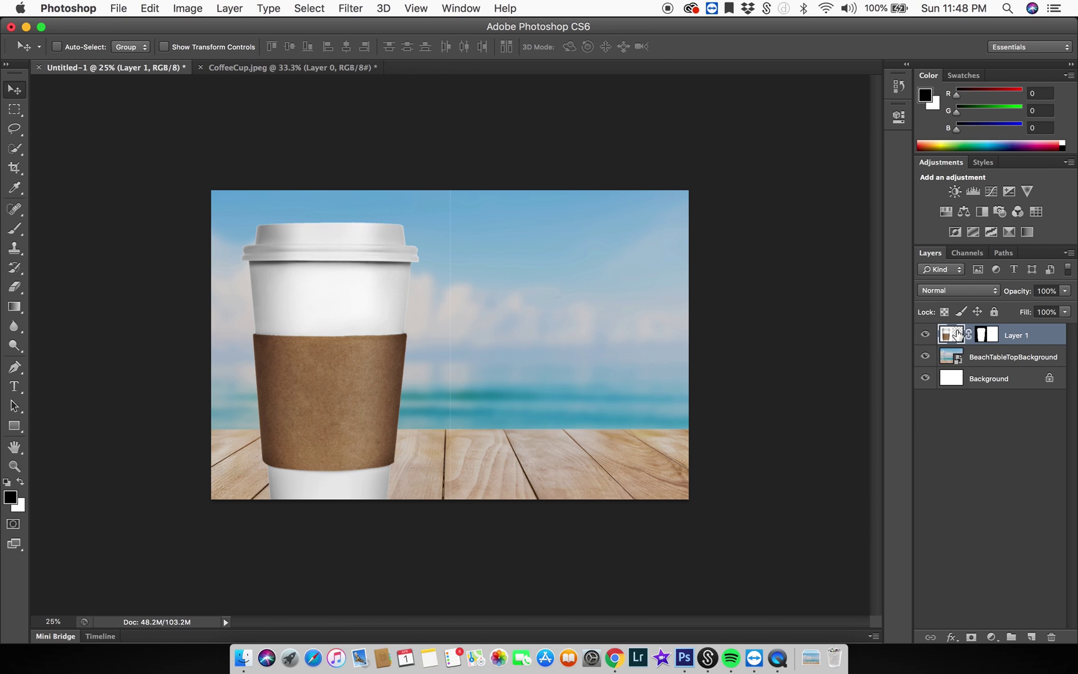
pyautogui.press('super+t')
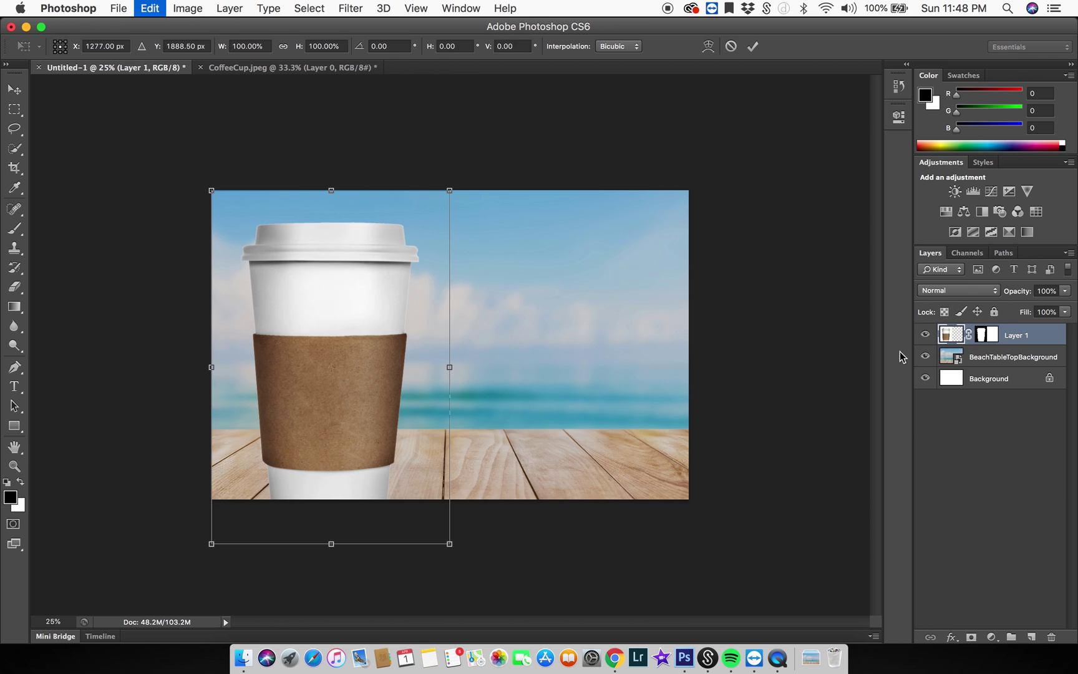
pyautogui.click(284, 50)
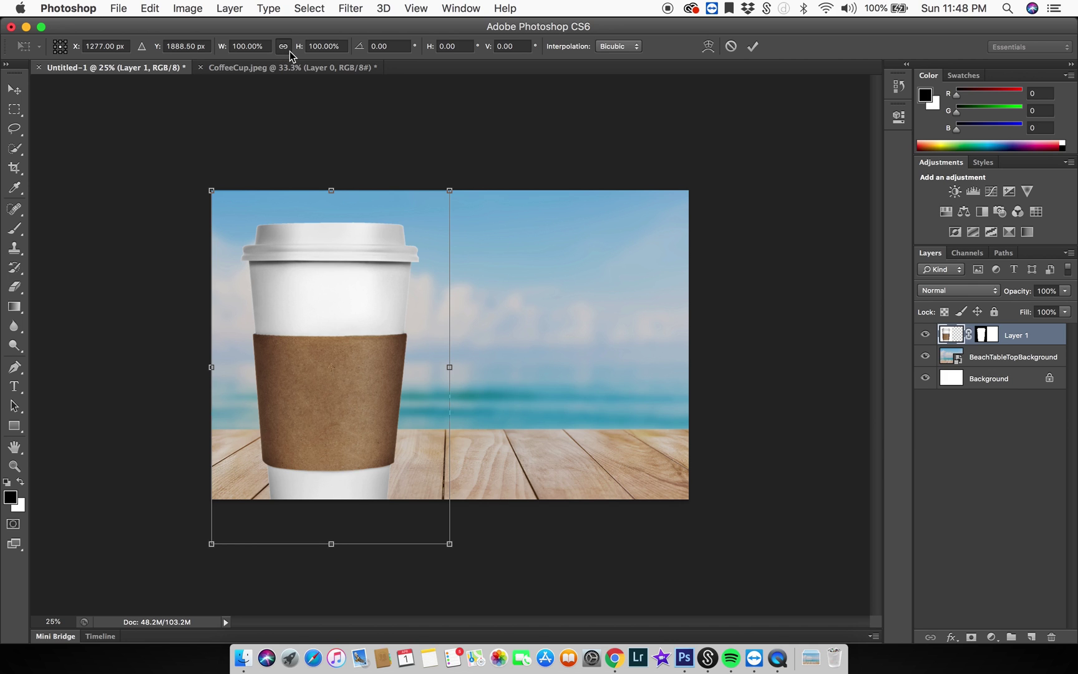
pyautogui.moveTo(300, 51); pyautogui.dragTo(278, 47)
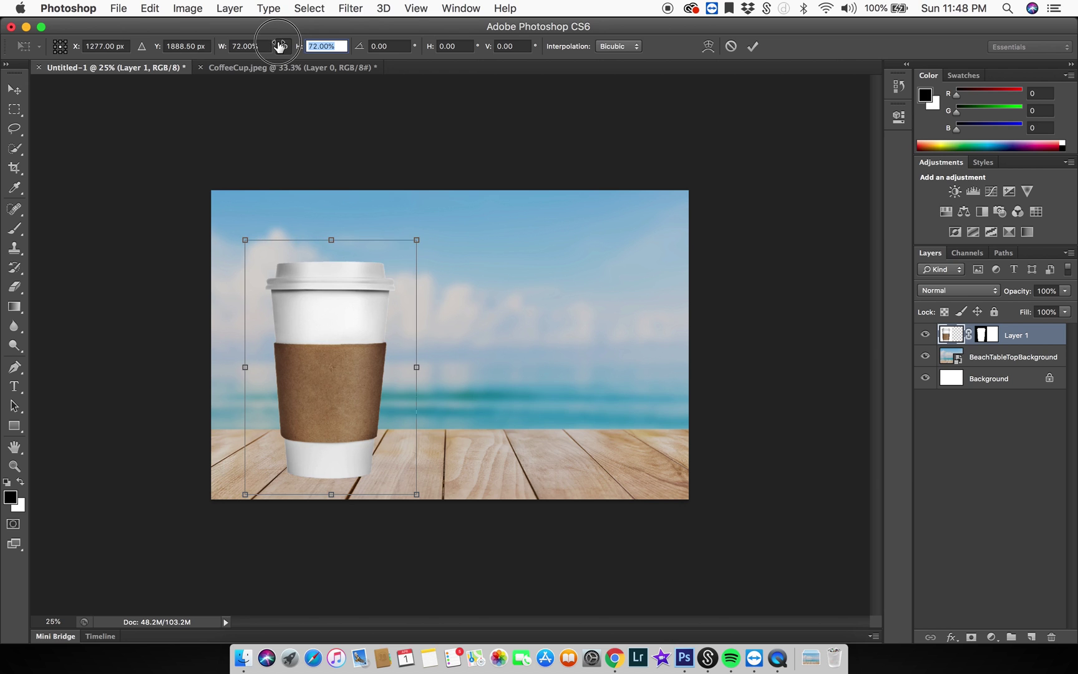
pyautogui.click(14, 89)
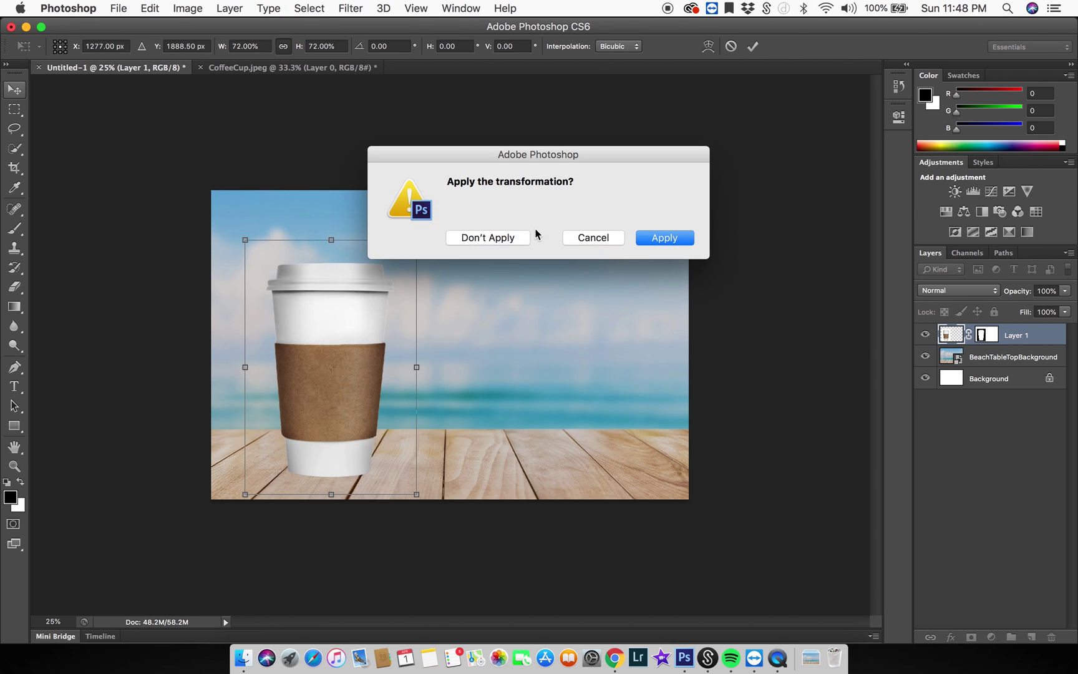
pyautogui.click(660, 238)
# Move the cup slightly left and up on the wooden tabletop, and inspect its cut-out edges up close
pyautogui.moveTo(344, 333)
pyautogui.mouseDown()
pyautogui.moveTo(330, 321)
pyautogui.moveTo(332, 334)
pyautogui.mouseUp()
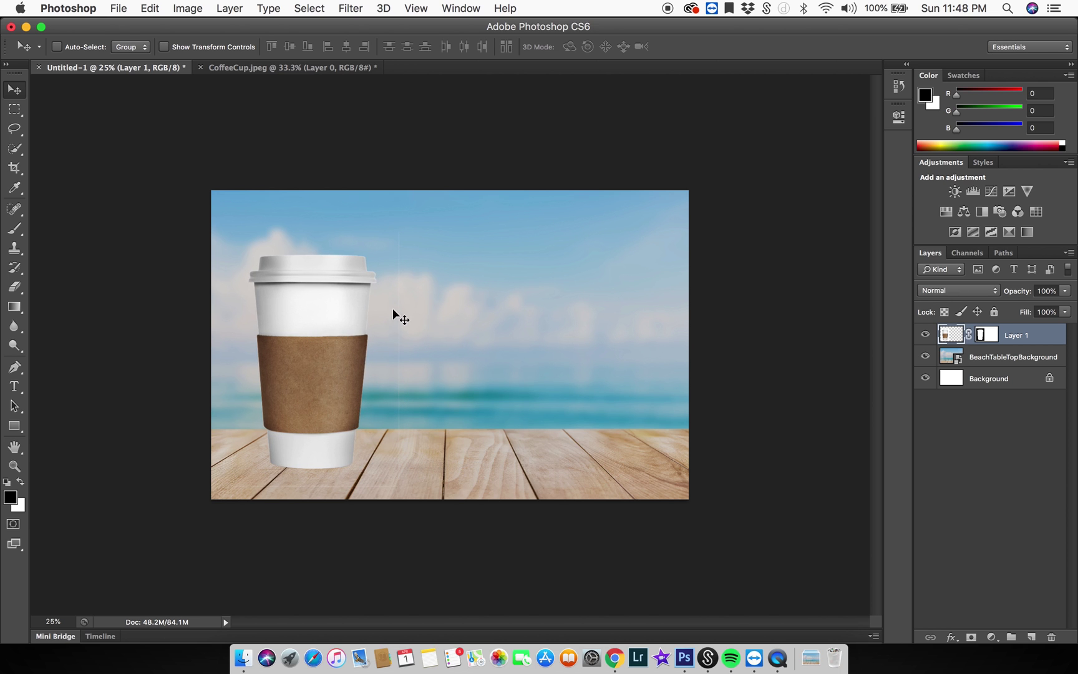
pyautogui.press('super+equal')
pyautogui.press('super+equal')
pyautogui.press('super+equal')
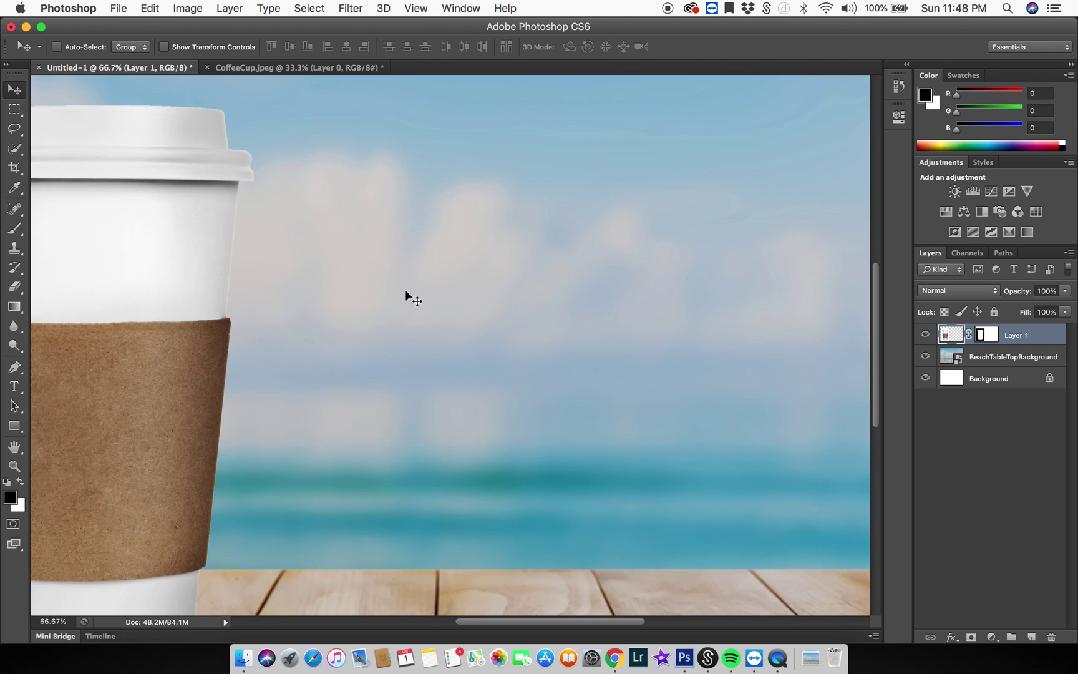
pyautogui.moveTo(378, 304); pyautogui.dragTo(459, 316)
pyautogui.press('super+minus')
pyautogui.press('super+minus')
pyautogui.press('super+minus')
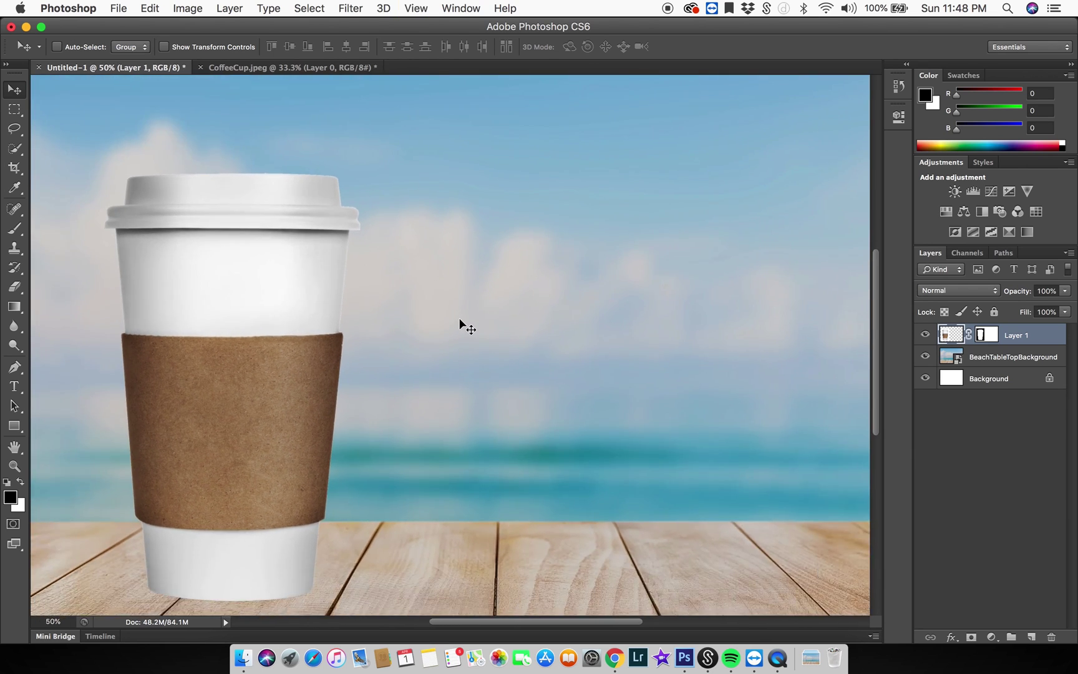
# Paint black on Layer 1's mask beside the cup with a 146 px brush to hide leftover edges of the cup image
pyautogui.click(987, 336)
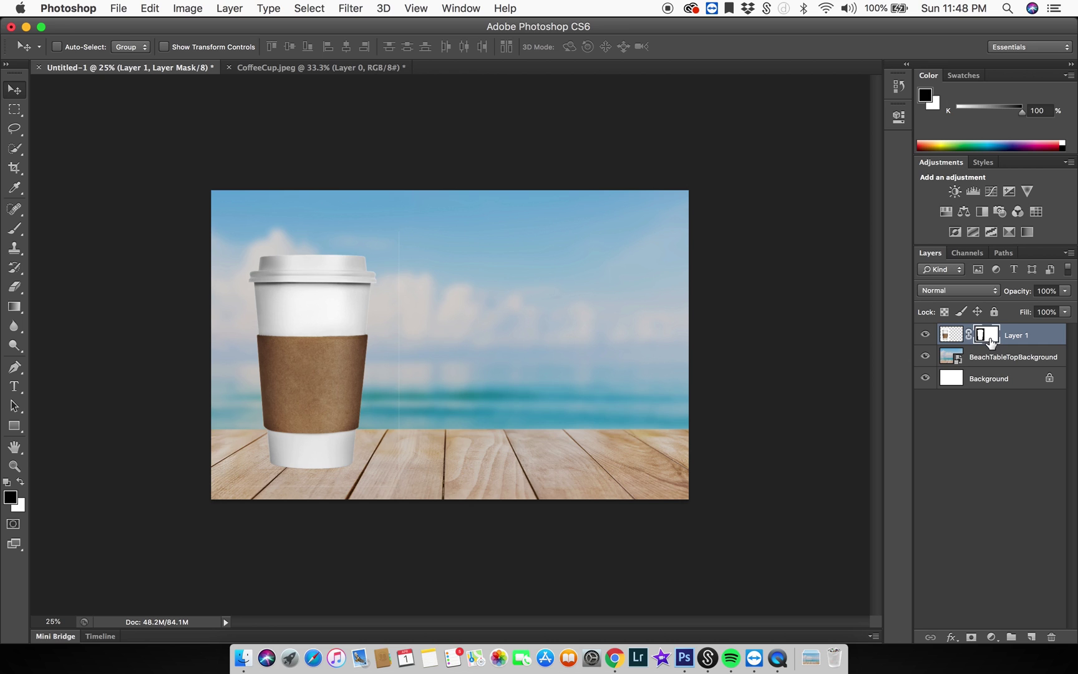
pyautogui.click(15, 228)
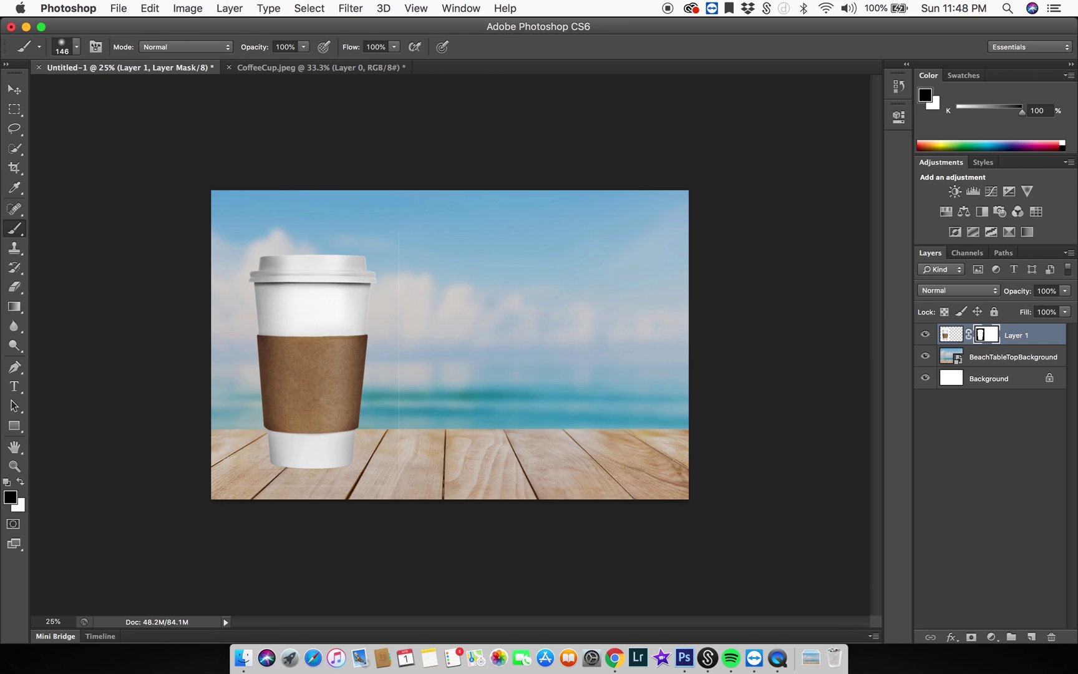
pyautogui.moveTo(399, 334)
pyautogui.mouseDown()
pyautogui.moveTo(402, 221)
pyautogui.moveTo(392, 338)
pyautogui.moveTo(402, 428)
pyautogui.moveTo(410, 291)
pyautogui.moveTo(401, 491)
pyautogui.mouseUp()
pyautogui.moveTo(240, 494)
pyautogui.mouseDown()
pyautogui.moveTo(228, 493)
pyautogui.moveTo(227, 214)
pyautogui.mouseUp()
pyautogui.moveTo(422, 391)
pyautogui.mouseDown()
pyautogui.moveTo(441, 455)
pyautogui.moveTo(671, 359)
pyautogui.mouseUp()
pyautogui.click(15, 110)
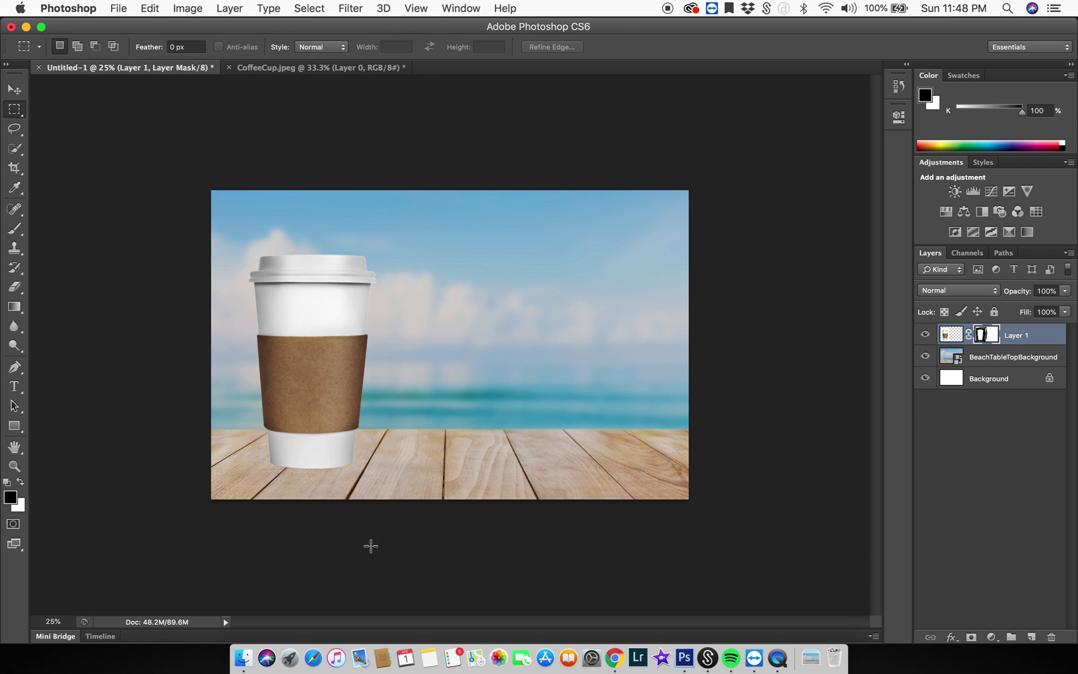
# Switch to Finder, preview the finished ad Untitled-1.jpg in the Assignement 3 folder, and return to Photoshop
pyautogui.click(240, 640)
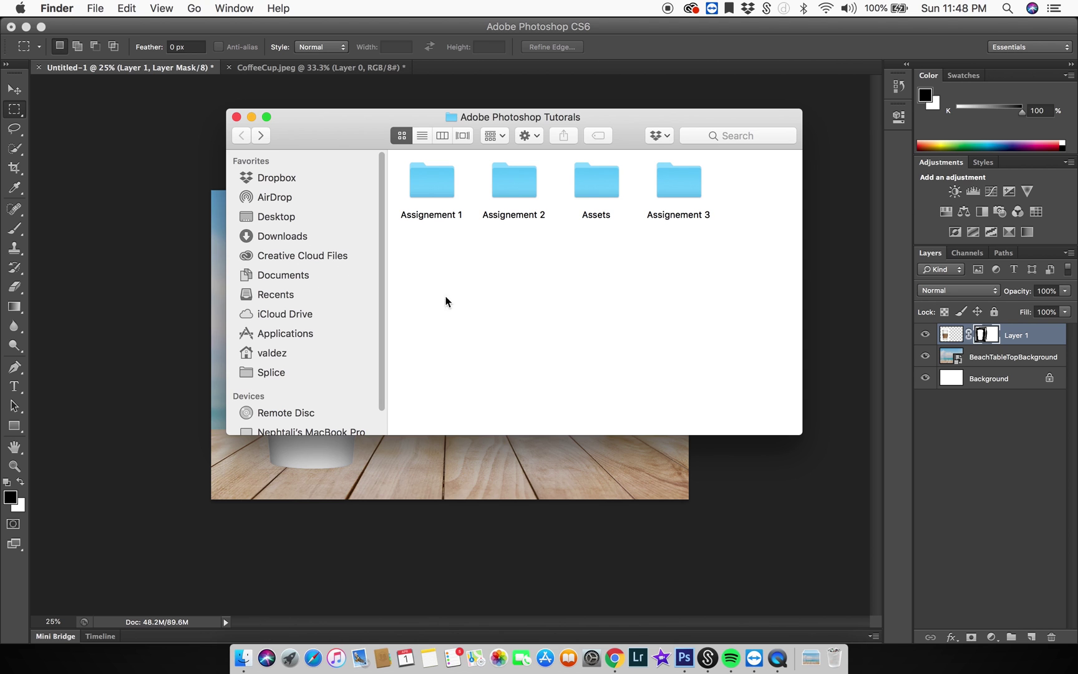
pyautogui.doubleClick(678, 183)
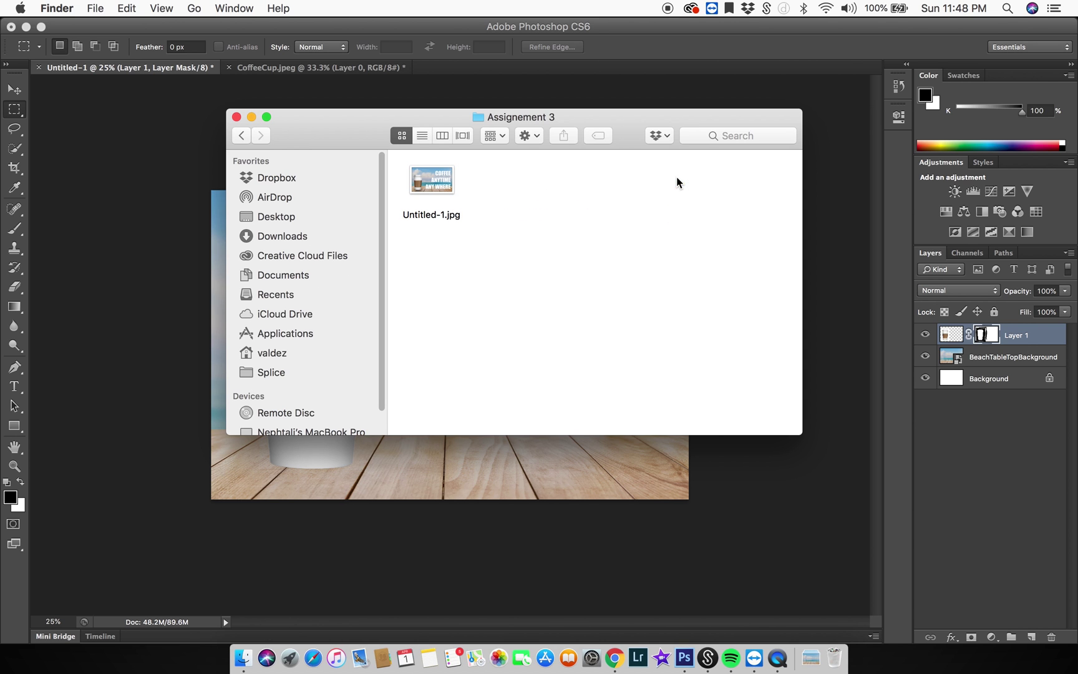
pyautogui.click(432, 181)
pyautogui.press('space')
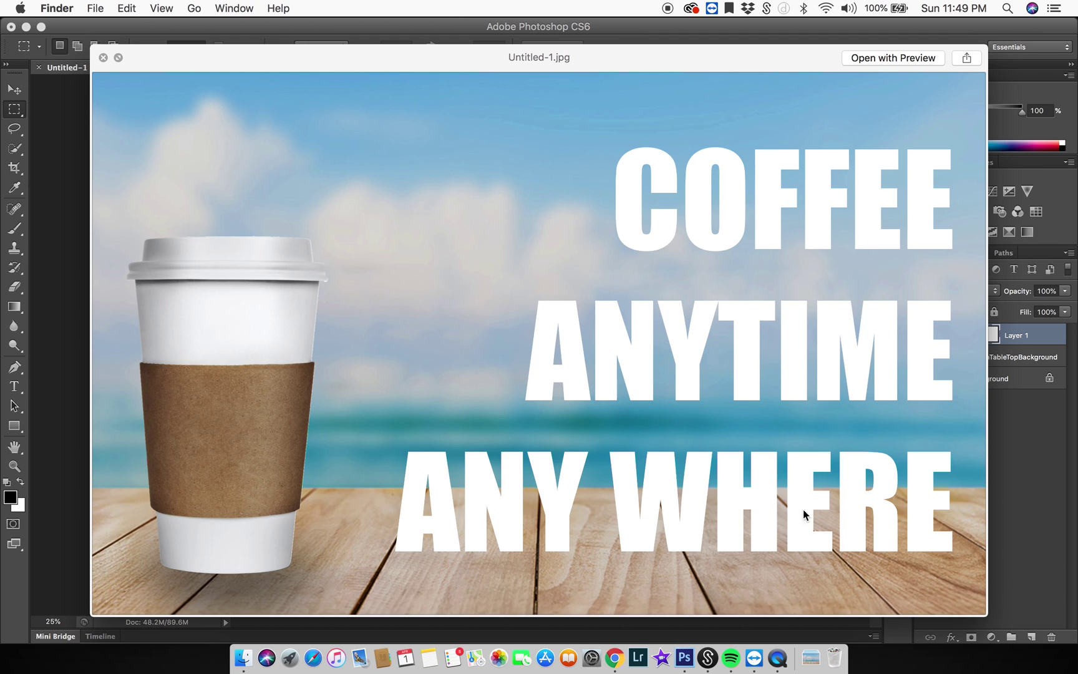
pyautogui.click(18, 114)
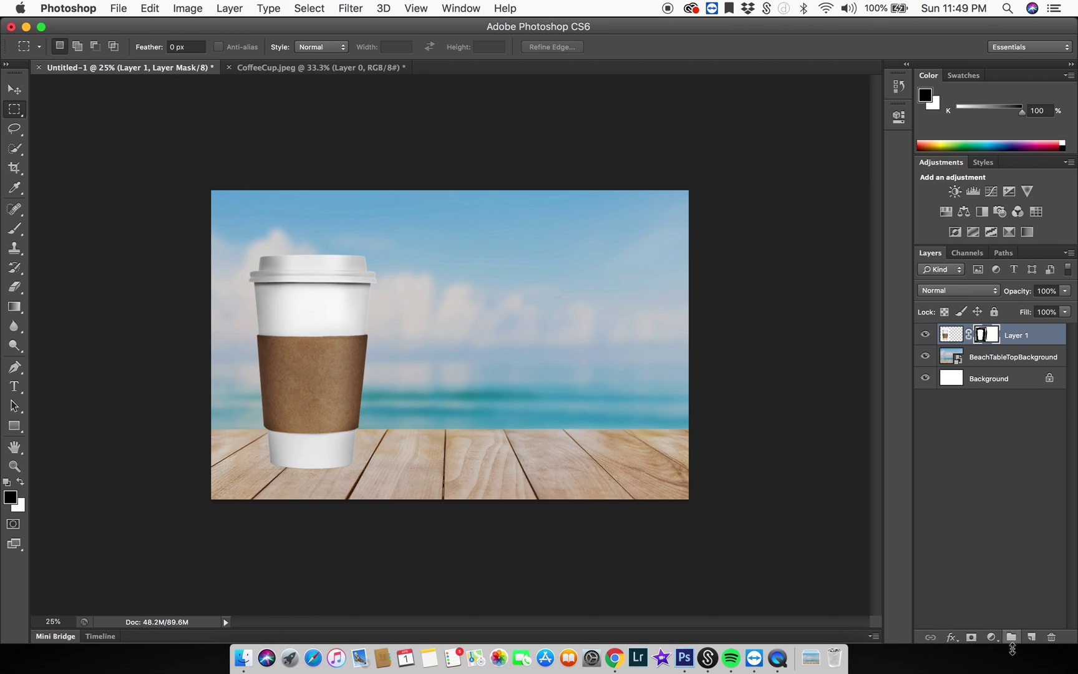
# Add a new empty layer above the cup layer and activate the Brush tool
pyautogui.click(1031, 638)
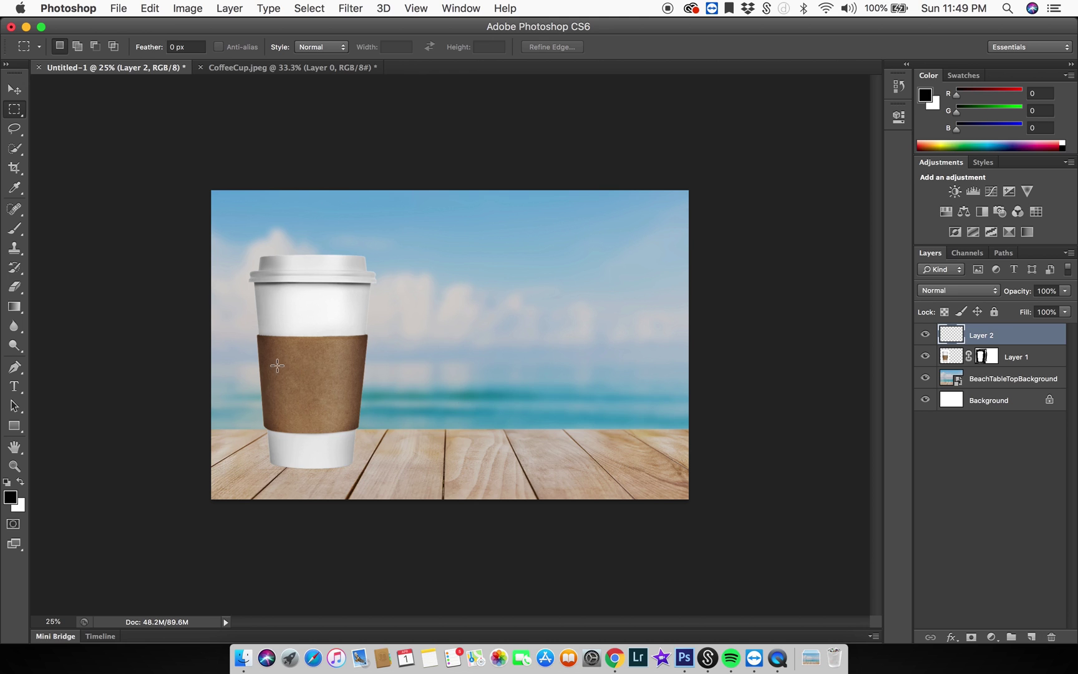
pyautogui.click(13, 150)
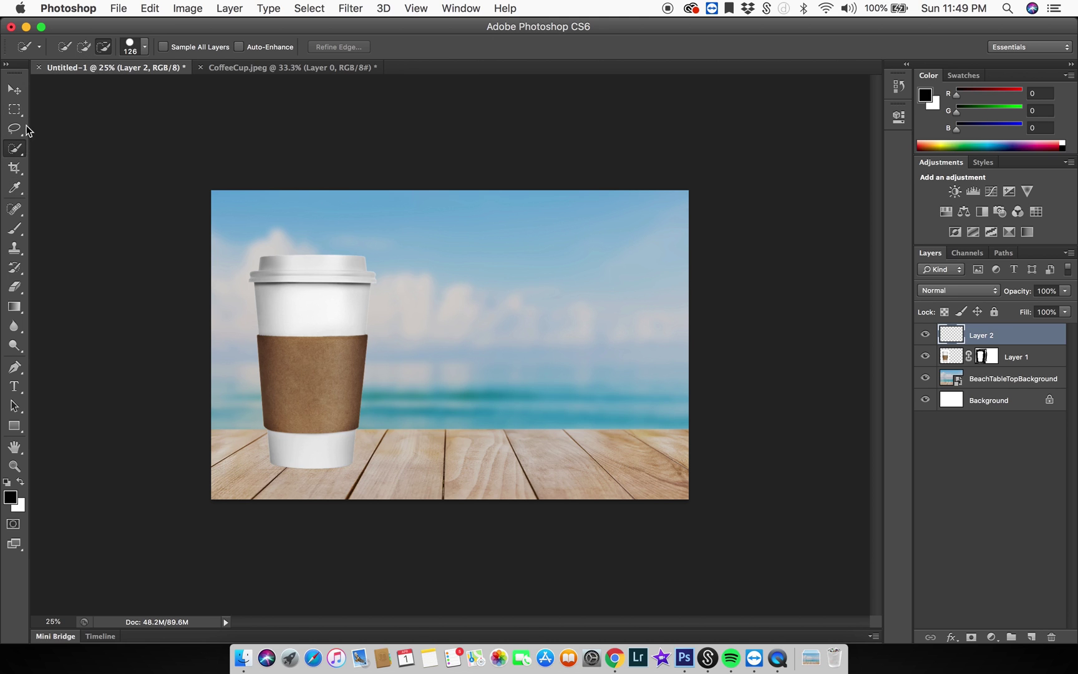
pyautogui.click(20, 235)
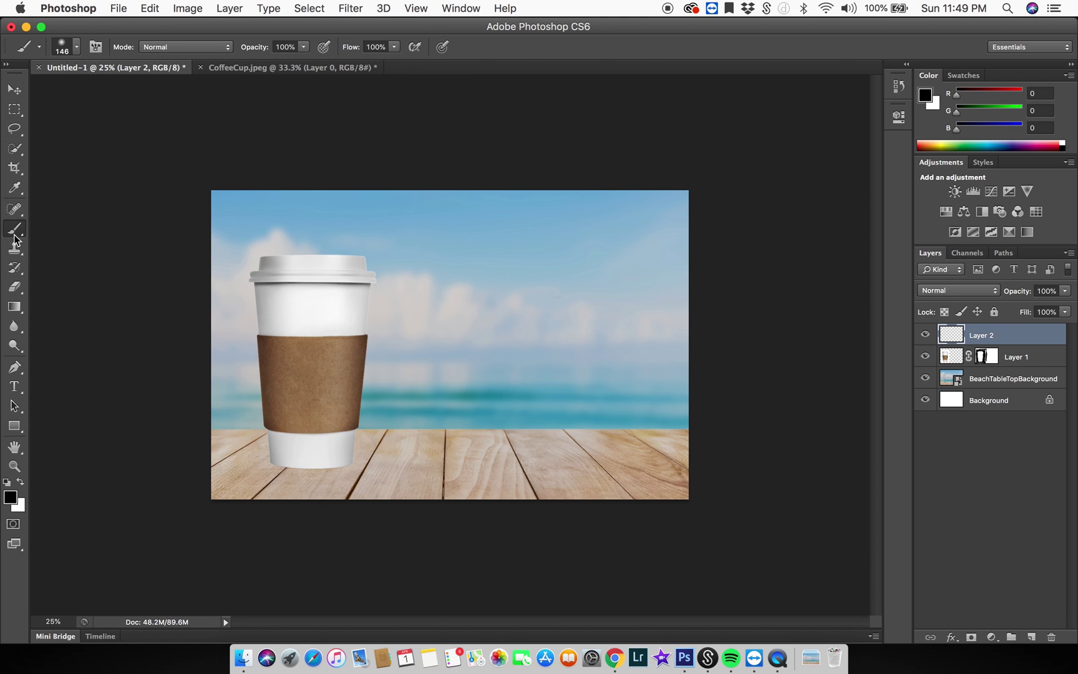
# Set the brush to 353 px with 89% hardness and paint a black test dab in the sky
pyautogui.click(76, 47)
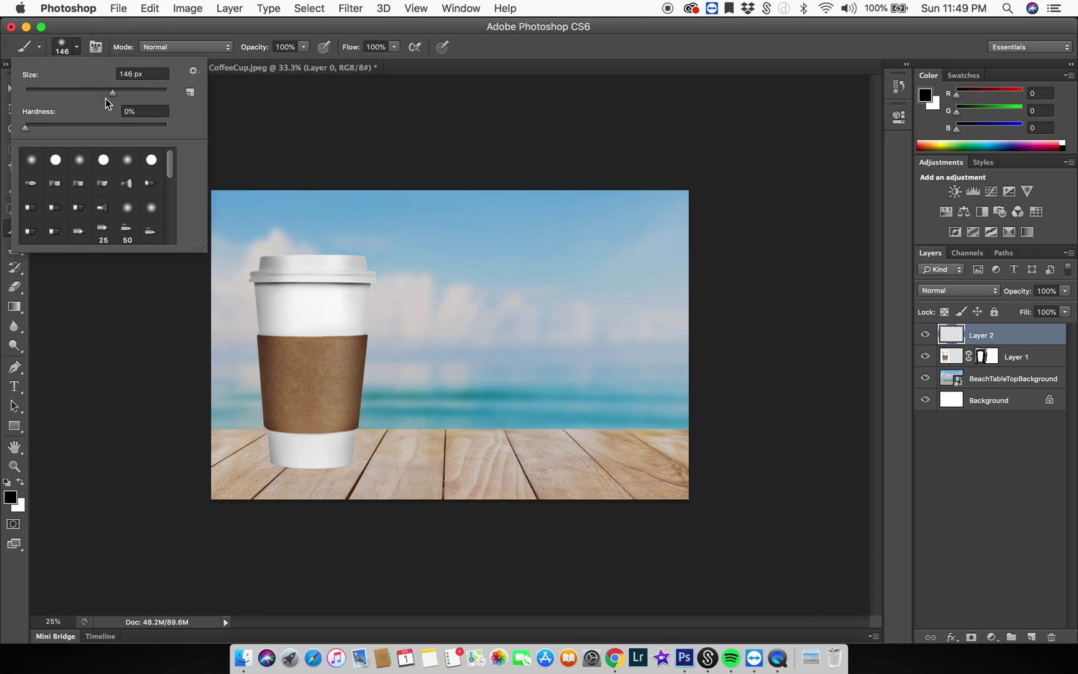
pyautogui.moveTo(113, 92); pyautogui.dragTo(143, 99)
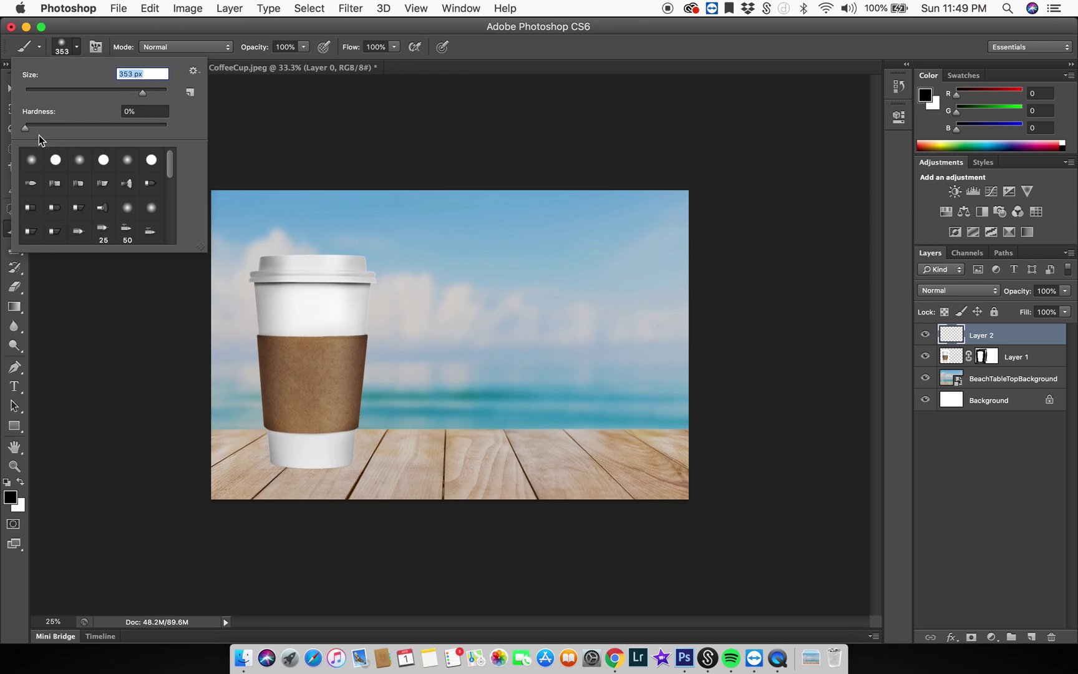
pyautogui.moveTo(26, 126); pyautogui.dragTo(163, 126)
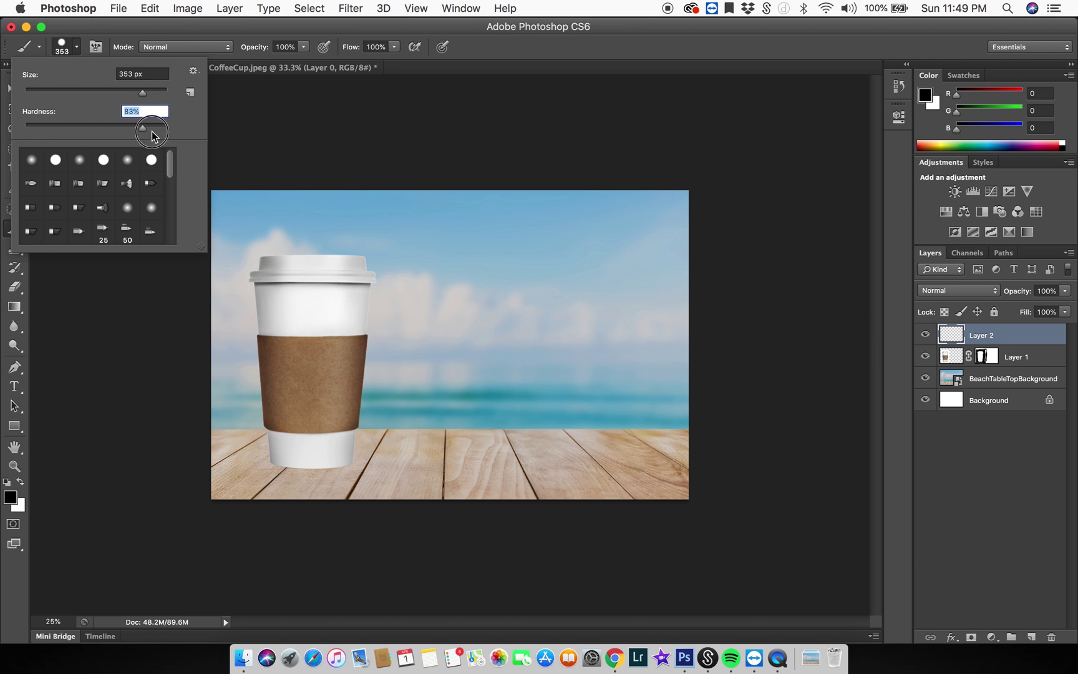
pyautogui.click(481, 273)
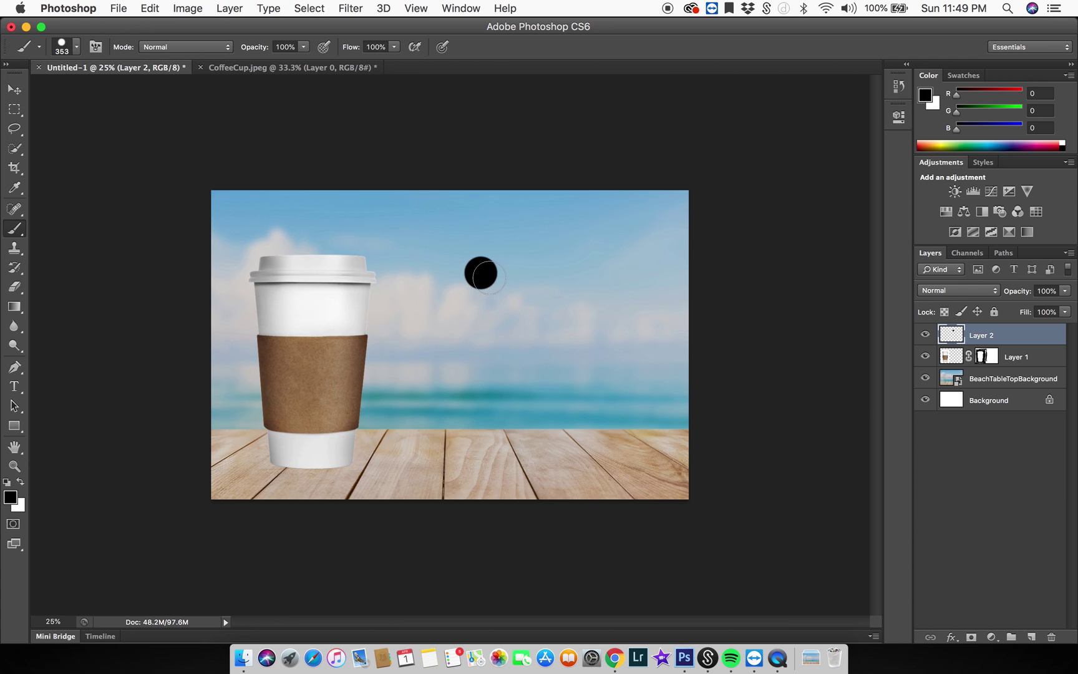
# Lower the brush hardness almost to zero and paint a second, soft test dab below the first
pyautogui.click(78, 47)
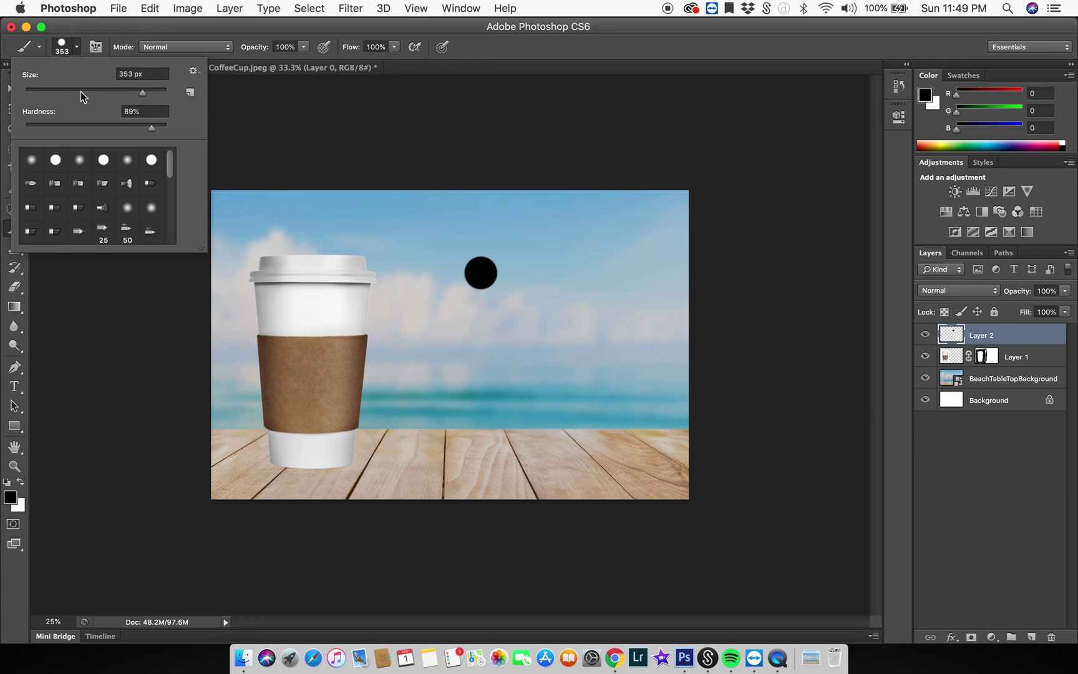
pyautogui.moveTo(151, 124); pyautogui.dragTo(10, 137)
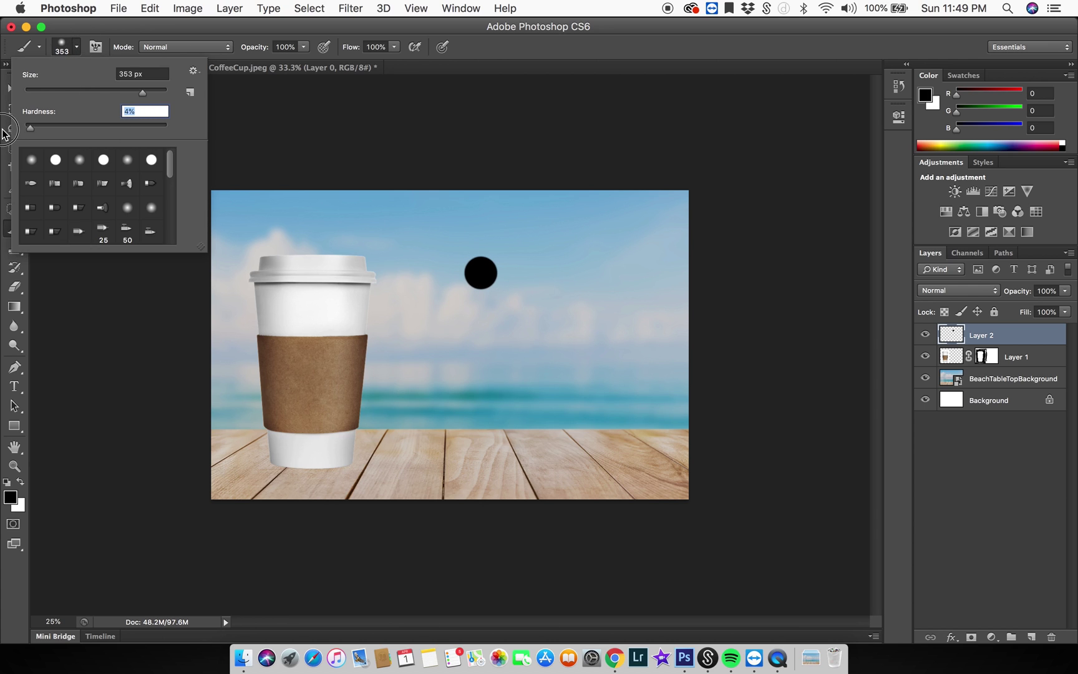
pyautogui.click(479, 318)
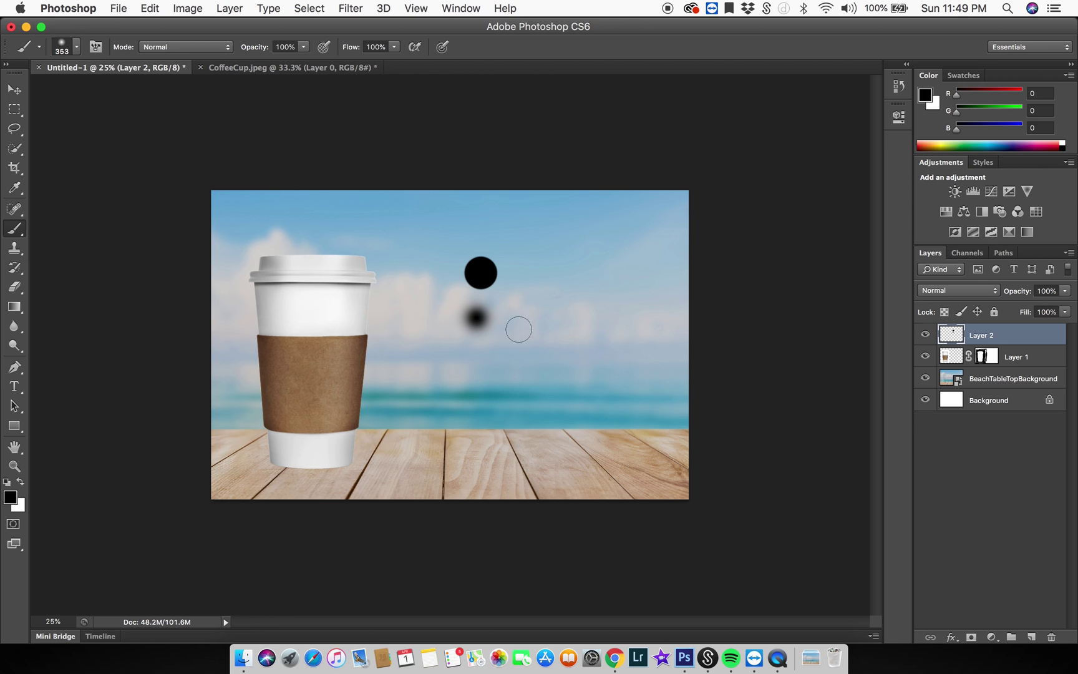
# Undo both black test dabs in the sky
pyautogui.click(149, 8)
pyautogui.click(161, 56)
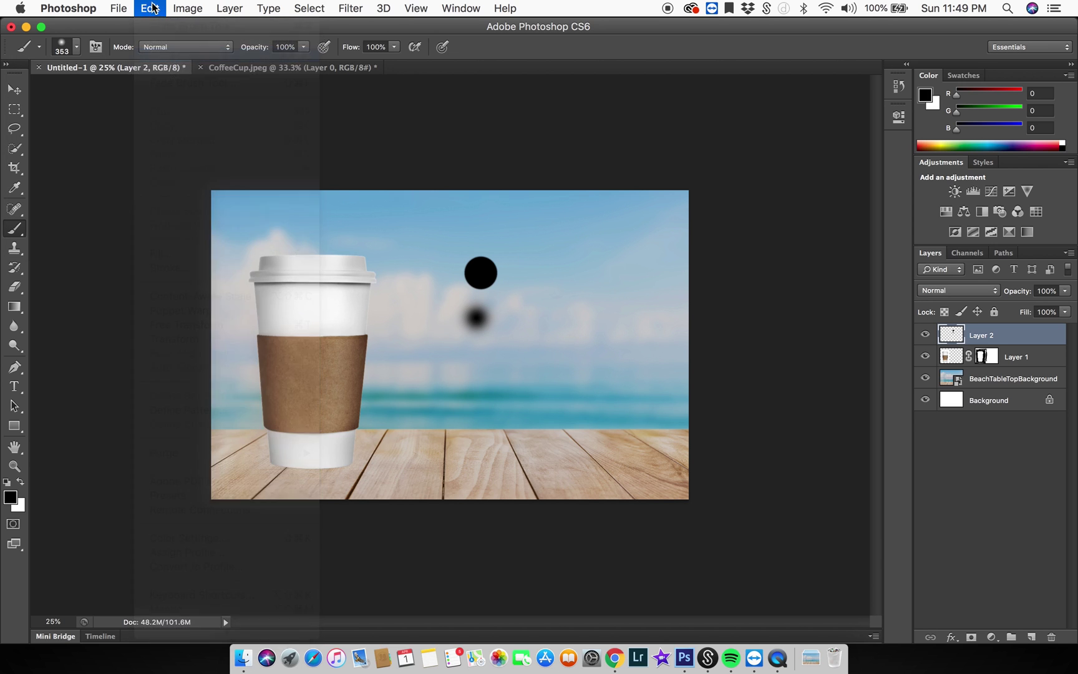
pyautogui.click(150, 8)
pyautogui.click(156, 54)
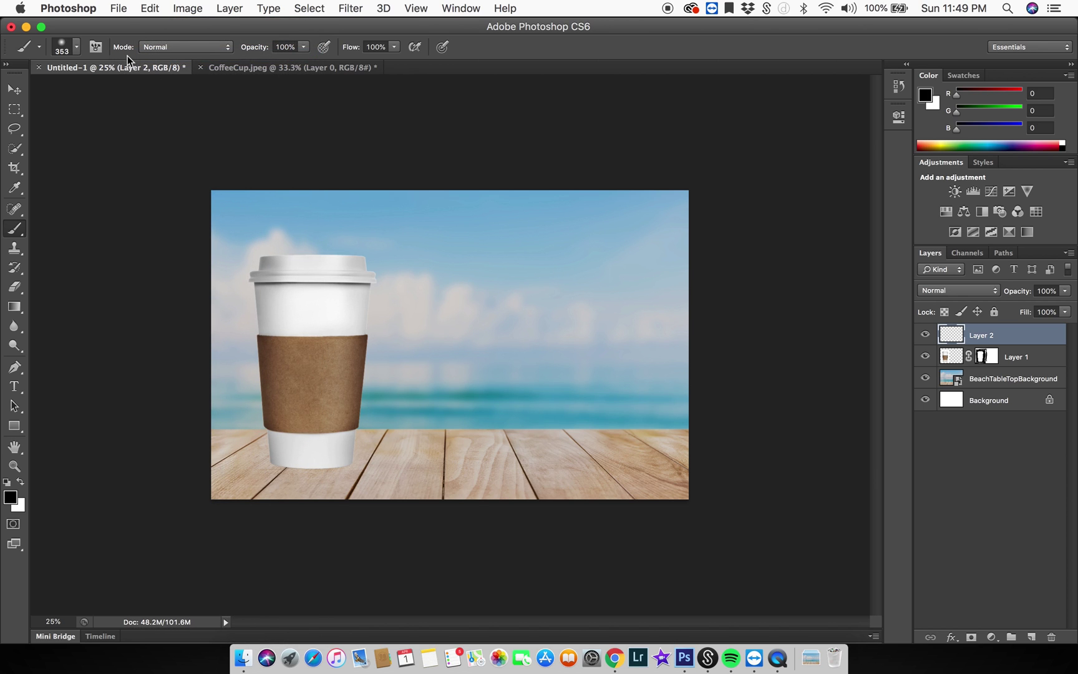
# Set the brush hardness to 0% and paint a soft black shadow blob over the cup's base on Layer 2
pyautogui.click(76, 47)
pyautogui.click(40, 127)
pyautogui.moveTo(40, 127); pyautogui.dragTo(14, 139)
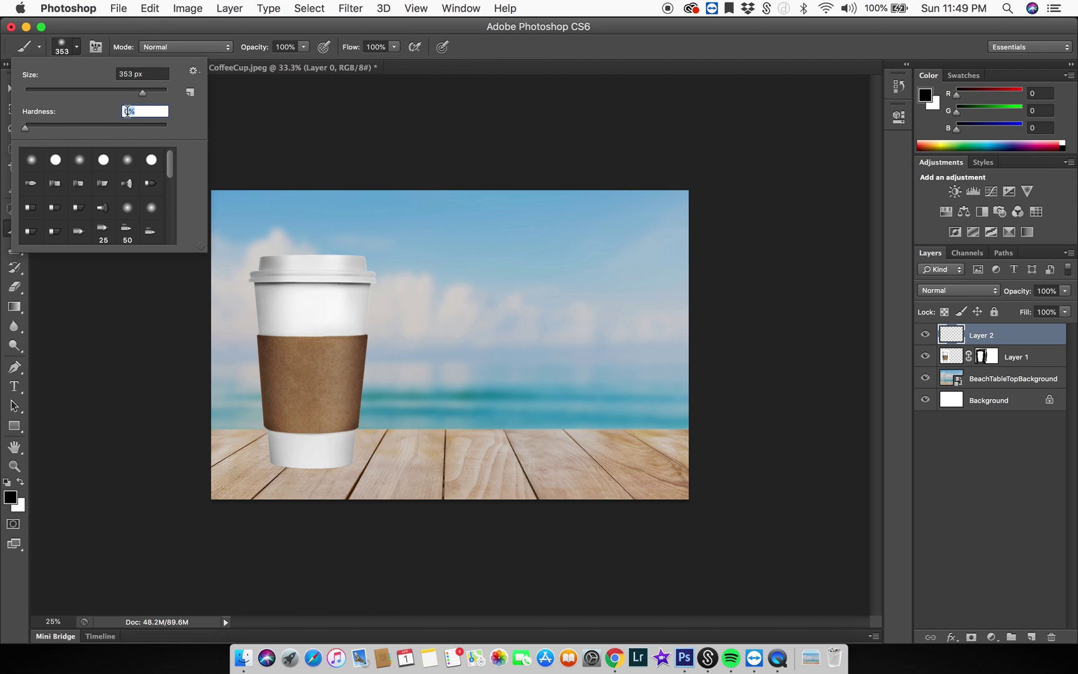
pyautogui.click(275, 456)
pyautogui.moveTo(275, 456)
pyautogui.mouseDown()
pyautogui.moveTo(313, 474)
pyautogui.moveTo(343, 460)
pyautogui.moveTo(330, 472)
pyautogui.moveTo(283, 462)
pyautogui.moveTo(346, 454)
pyautogui.moveTo(279, 469)
pyautogui.moveTo(281, 458)
pyautogui.mouseUp()
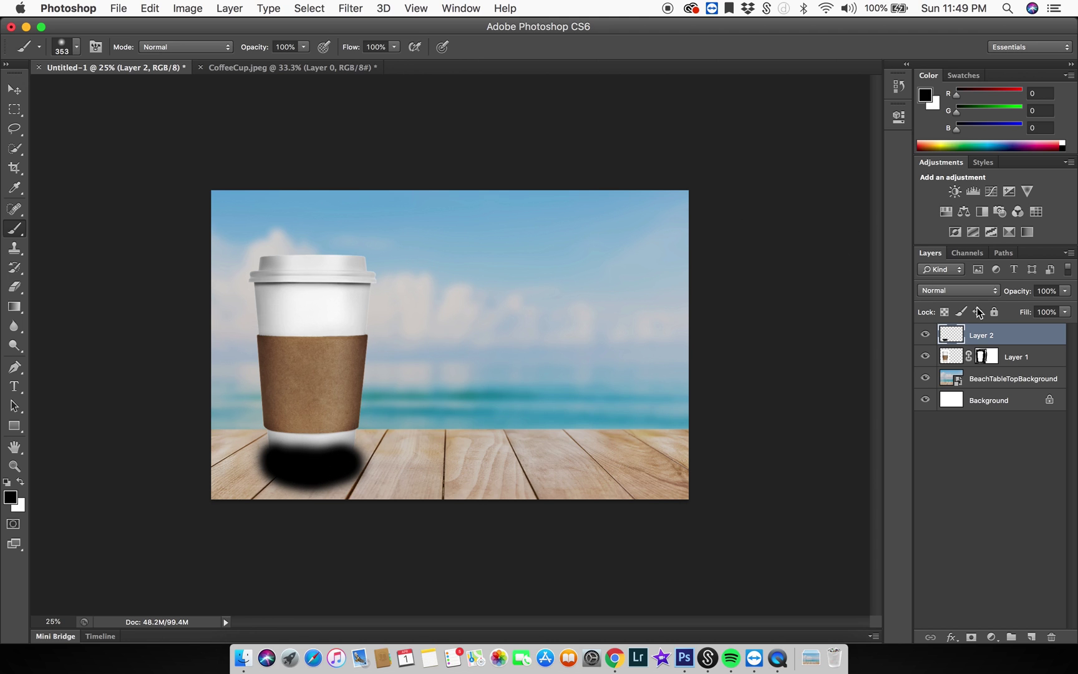
# Move the painted shadow layer, Layer 2, beneath the cup layer, Layer 1
pyautogui.click(15, 90)
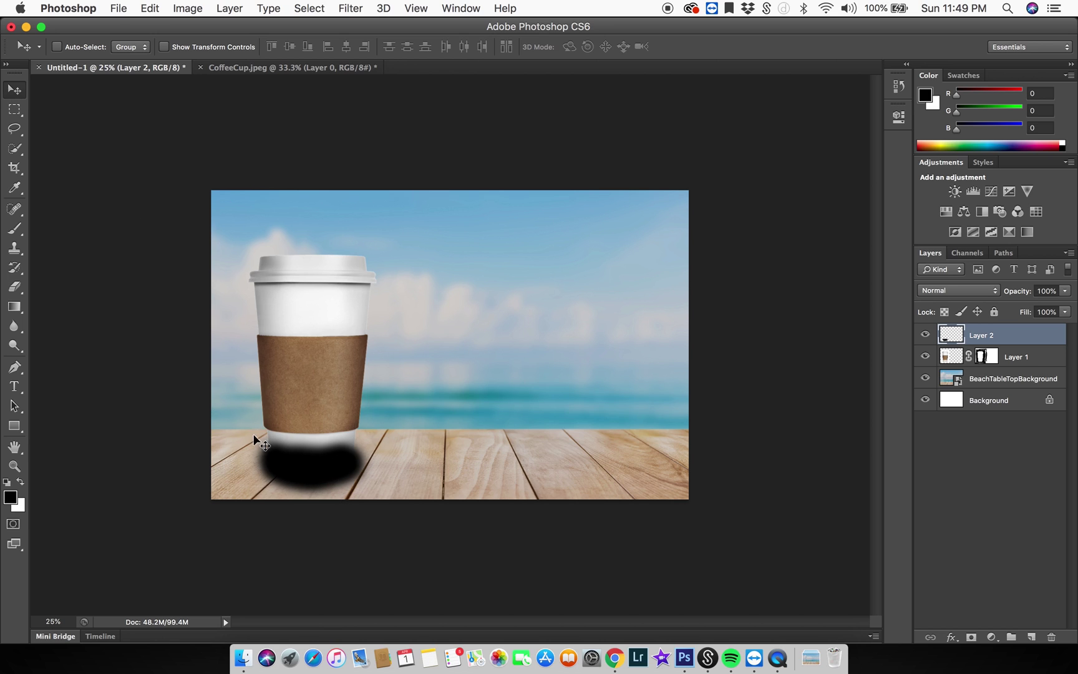
pyautogui.moveTo(953, 334); pyautogui.dragTo(947, 368)
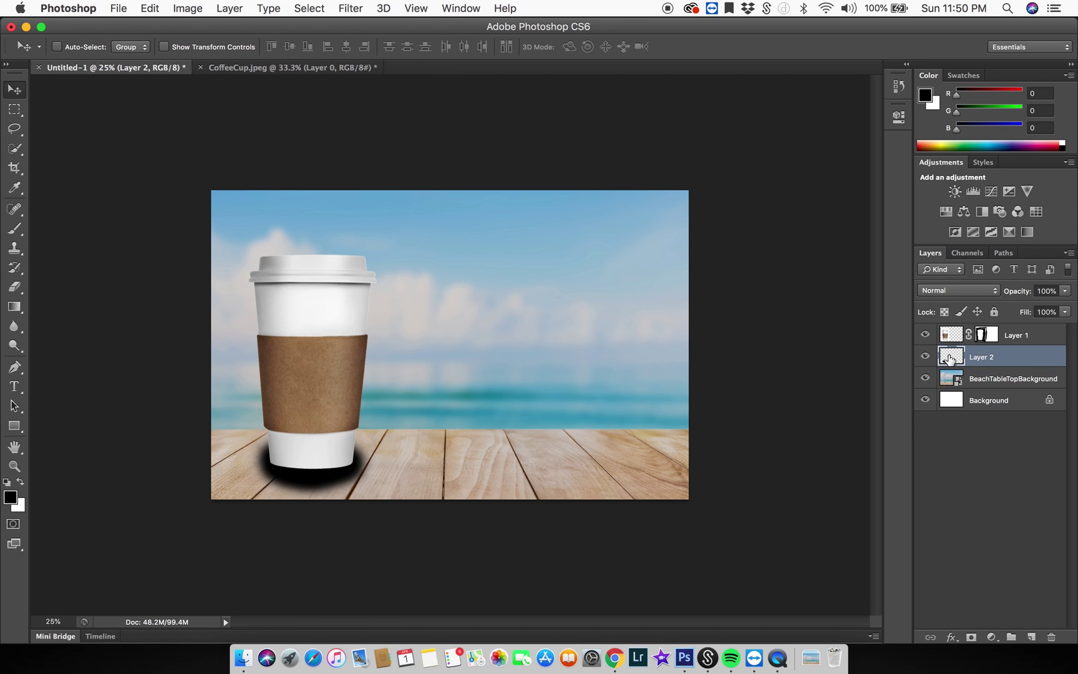
# Apply a Gaussian Blur with a 170.7 pixel radius to the shadow on Layer 2
pyautogui.click(354, 11)
pyautogui.moveTo(309, 9)
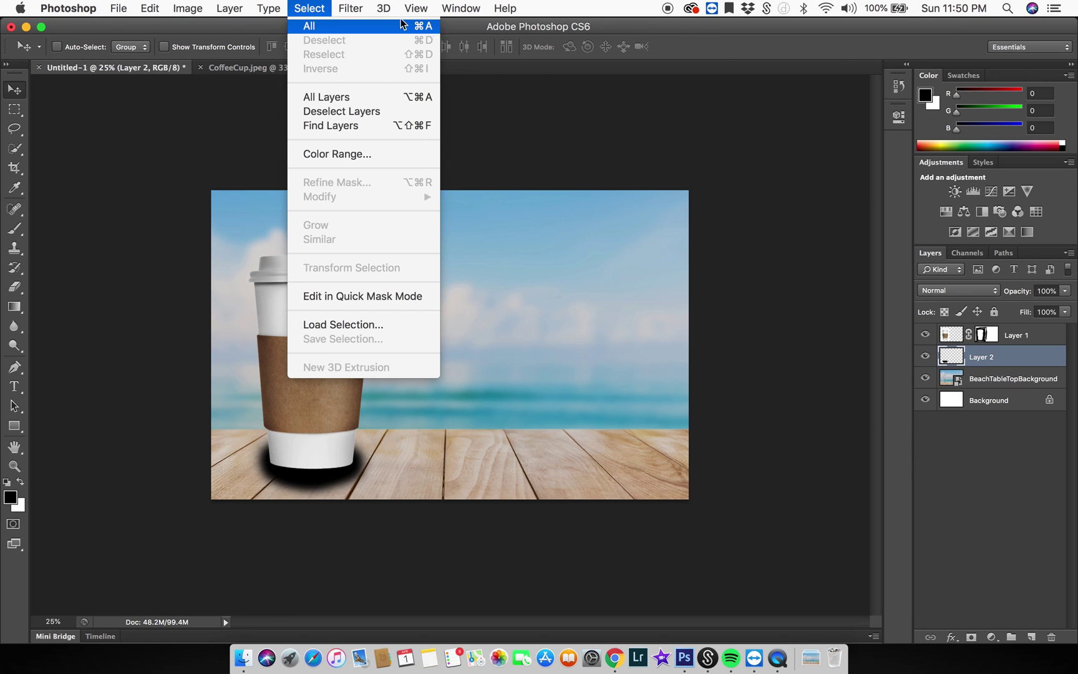
pyautogui.moveTo(362, 5)
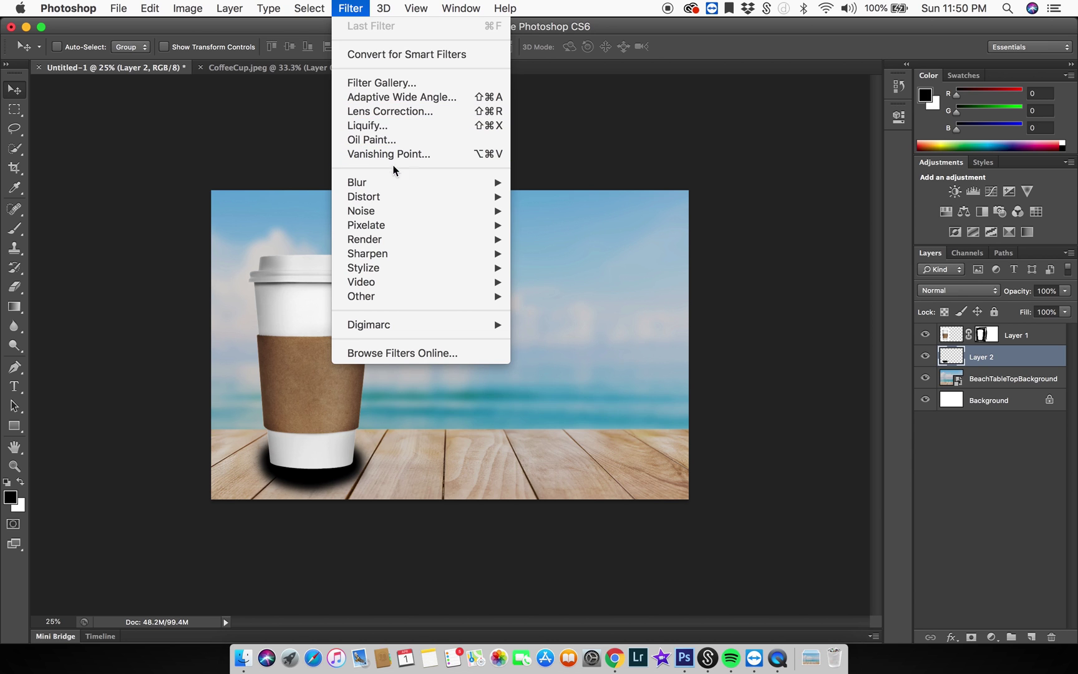
pyautogui.moveTo(403, 181)
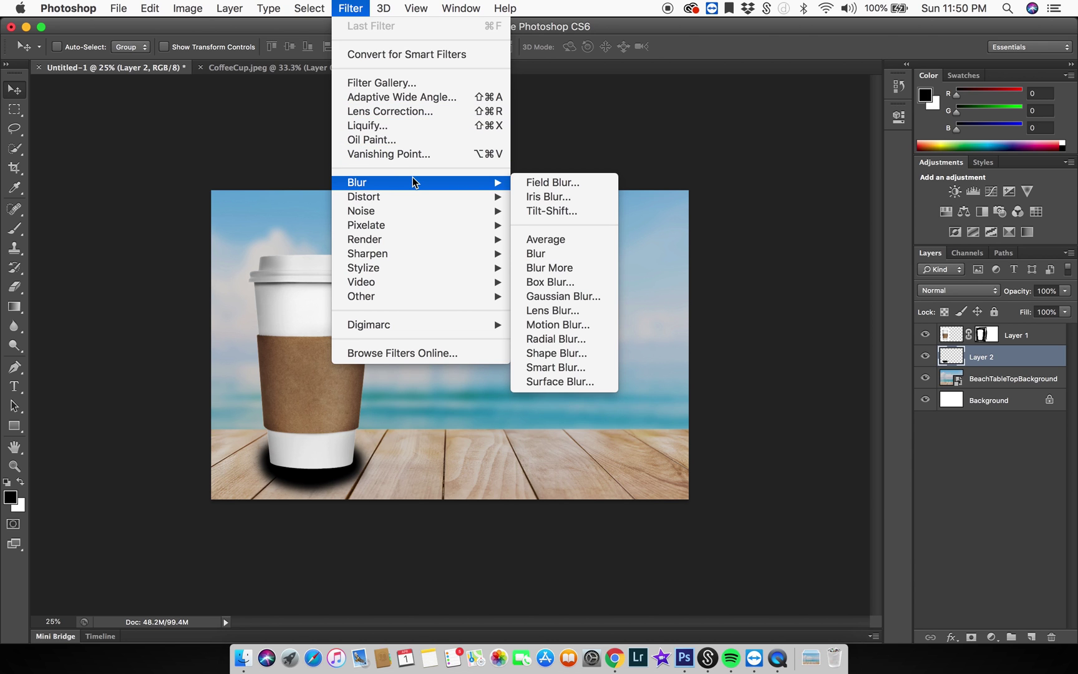
pyautogui.click(563, 296)
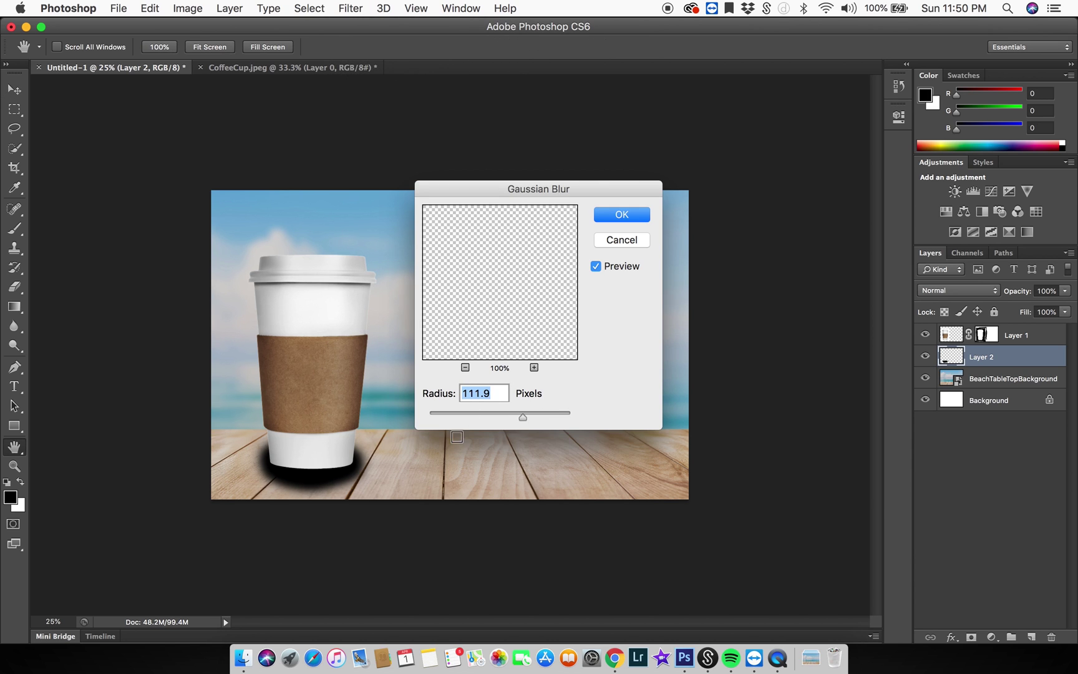
pyautogui.moveTo(518, 418); pyautogui.dragTo(537, 417)
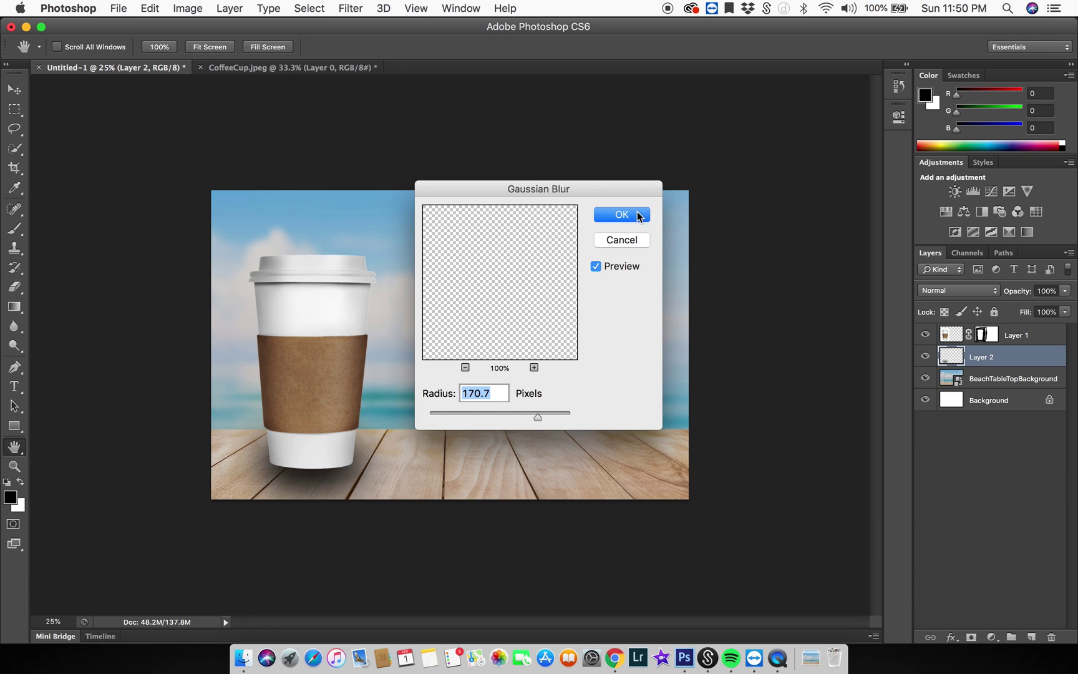
pyautogui.press('Return')
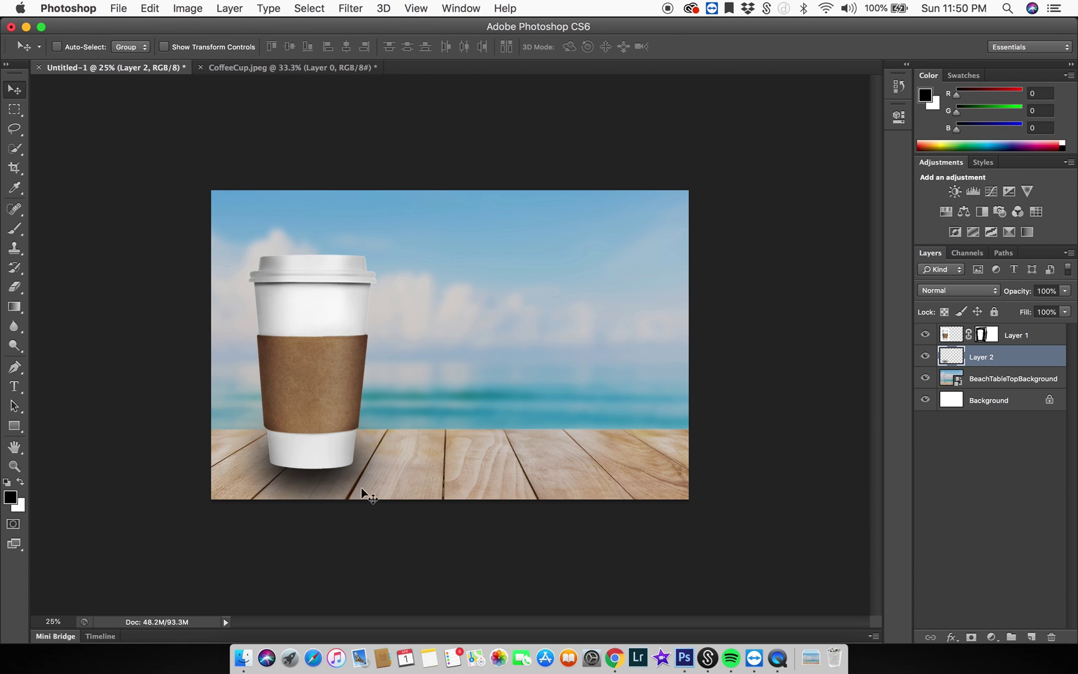
# Shift the blurred shadow slightly down and reduce Layer 2's opacity to 61%
pyautogui.moveTo(323, 479); pyautogui.dragTo(321, 494)
pyautogui.click(1064, 292)
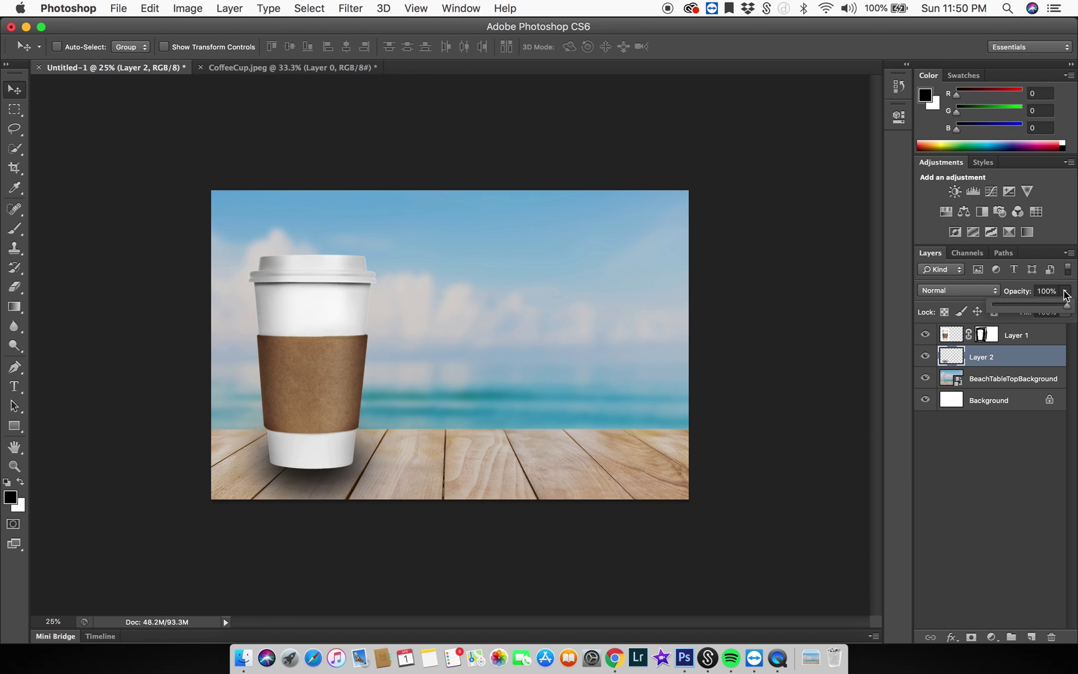
pyautogui.moveTo(1061, 308); pyautogui.dragTo(1033, 310)
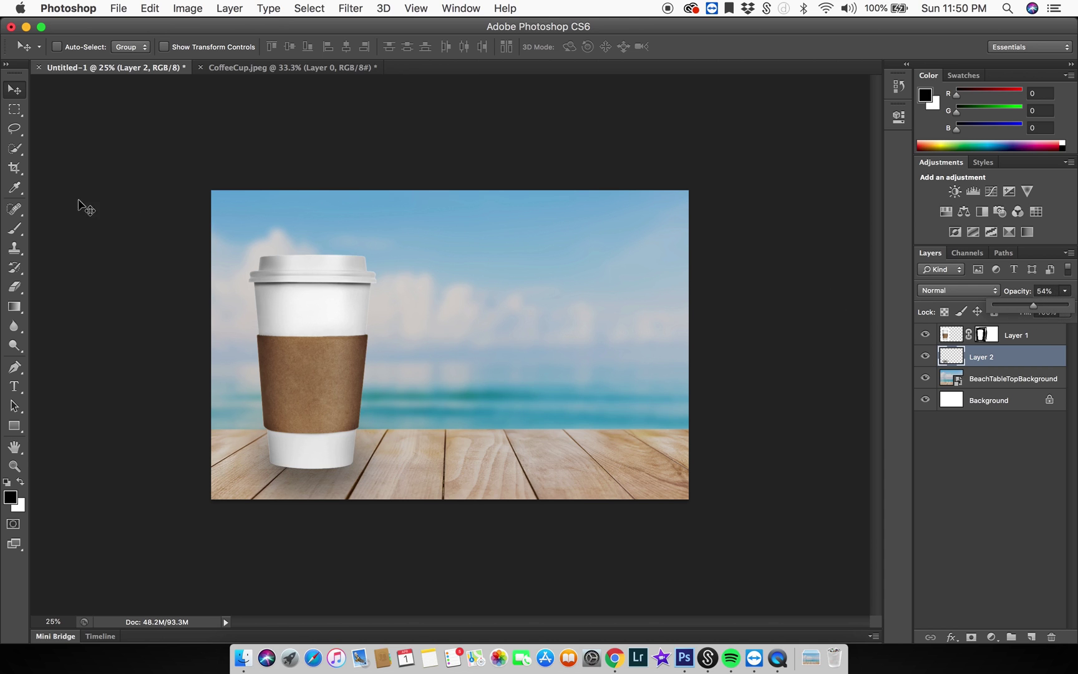
pyautogui.click(1039, 307)
pyautogui.moveTo(15, 74); pyautogui.dragTo(15, 74)
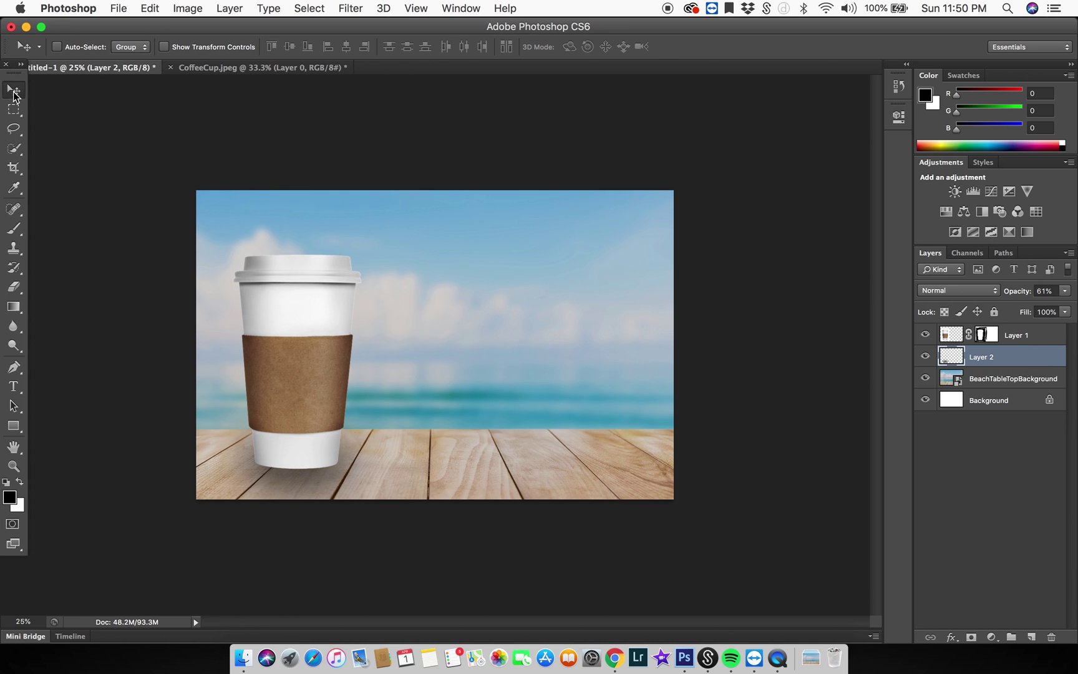
pyautogui.click(42, 27)
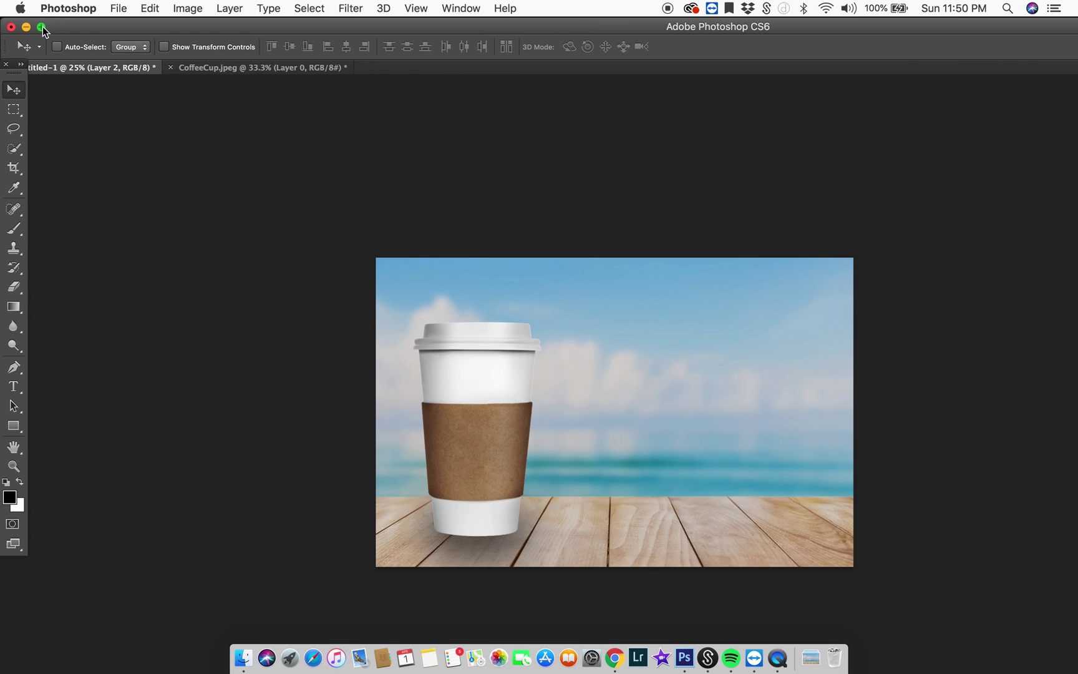
pyautogui.click(41, 27)
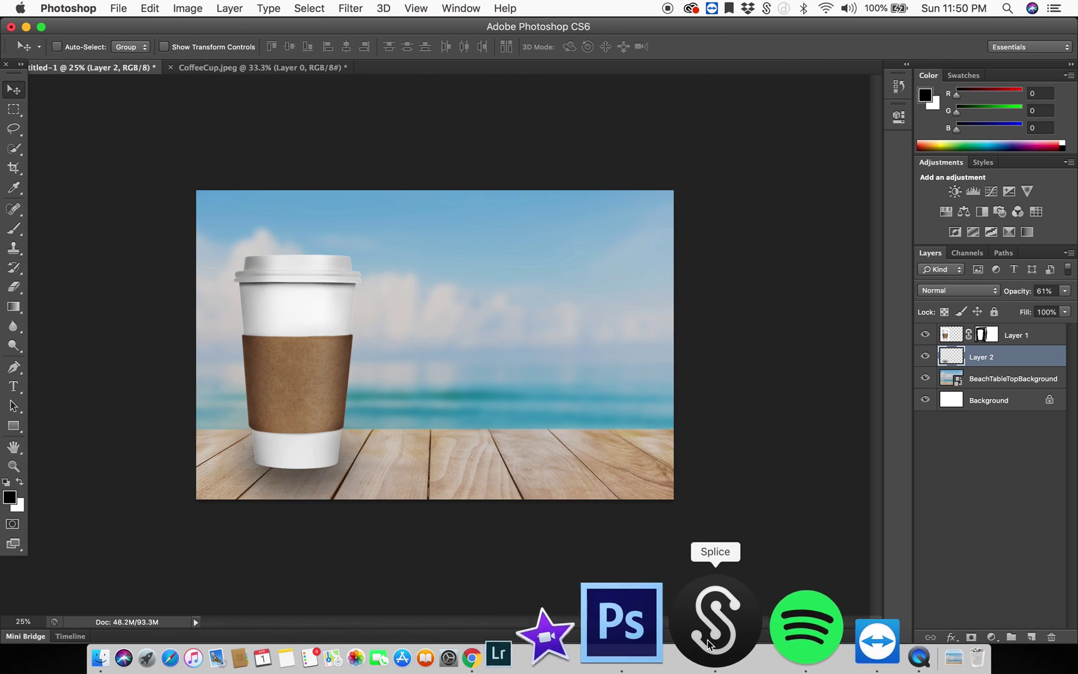
# Switch to Finder to review the text layout in the finished ad Untitled-1.jpg, and return to Photoshop
pyautogui.click(243, 617)
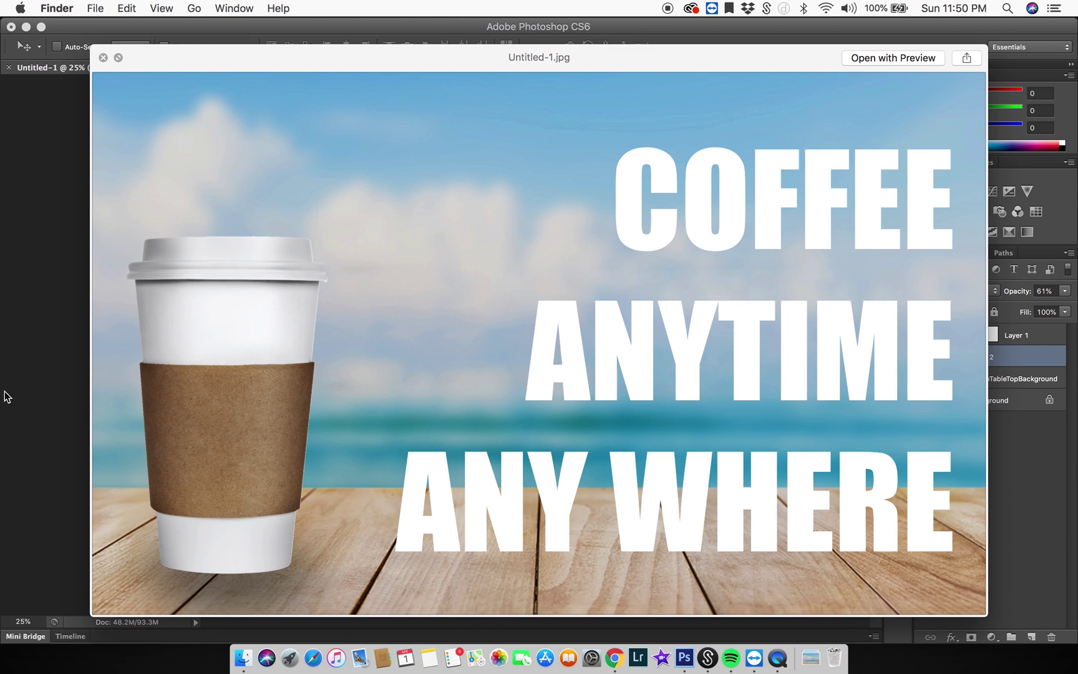
pyautogui.click(18, 372)
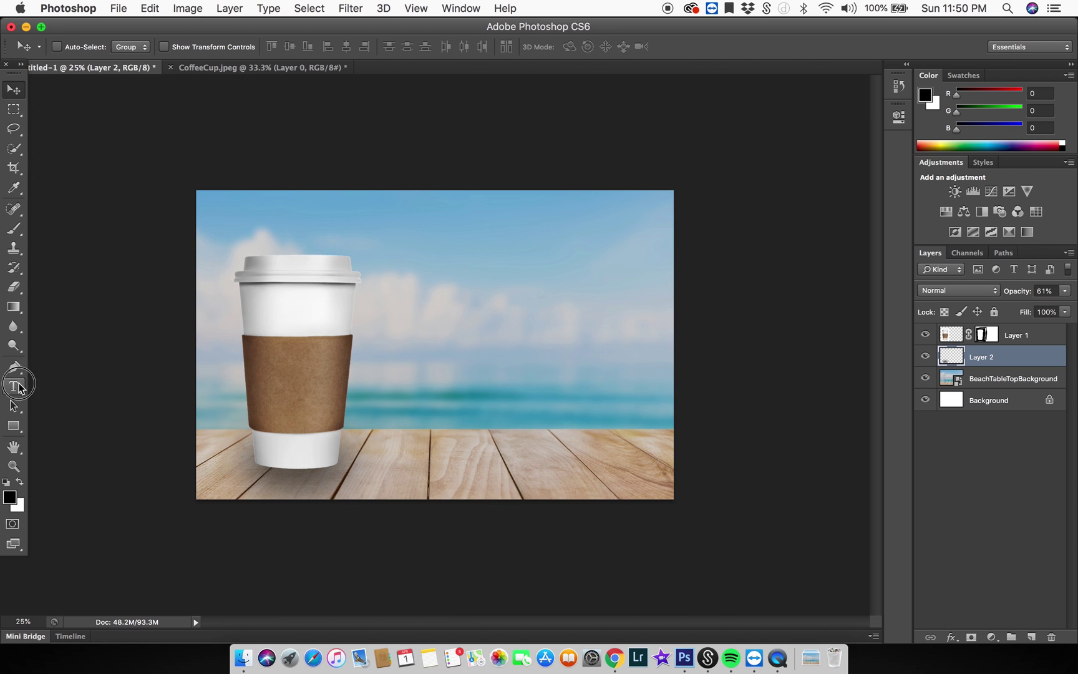
# Start a text layer in the sky beside the cup, using the Impact font
pyautogui.click(14, 386)
pyautogui.click(542, 245)
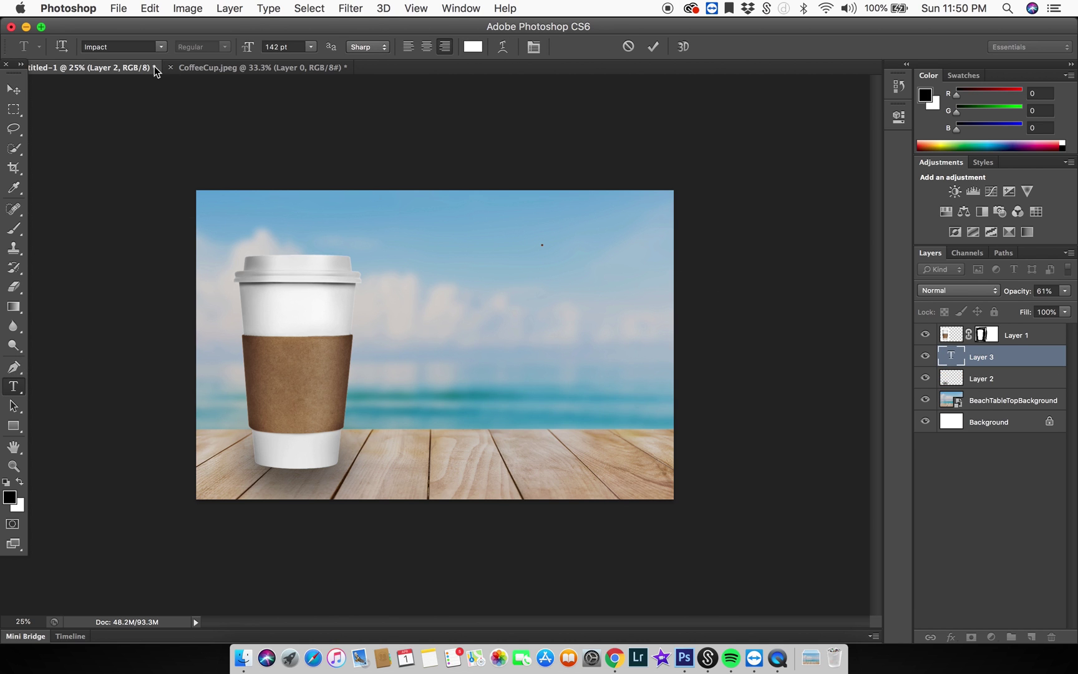
pyautogui.click(161, 46)
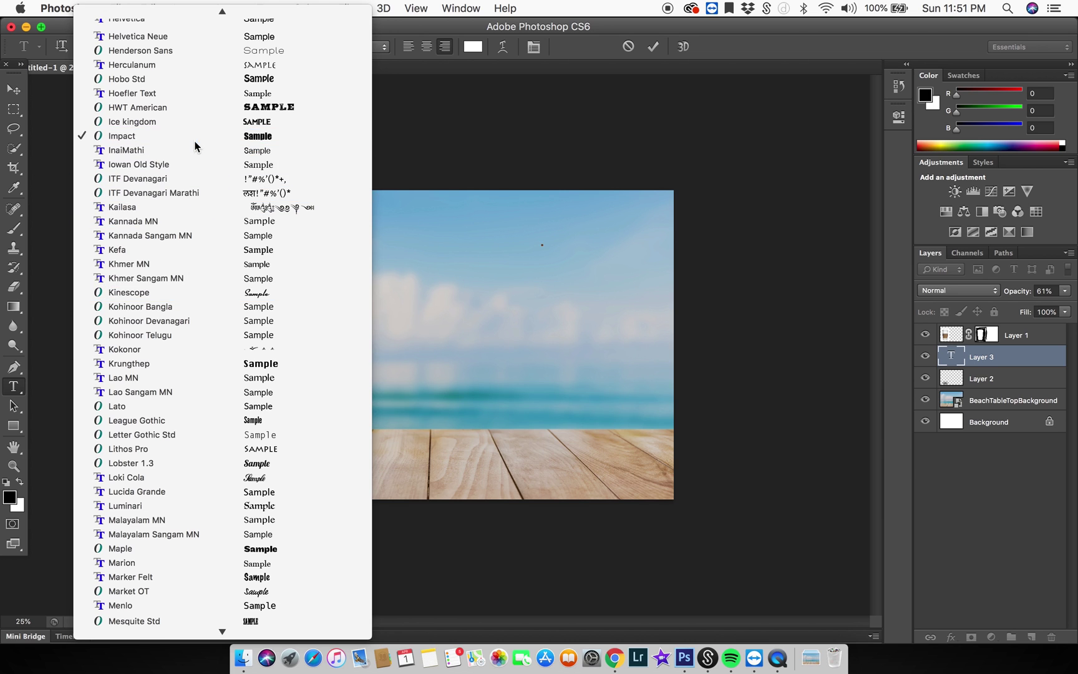
pyautogui.click(195, 141)
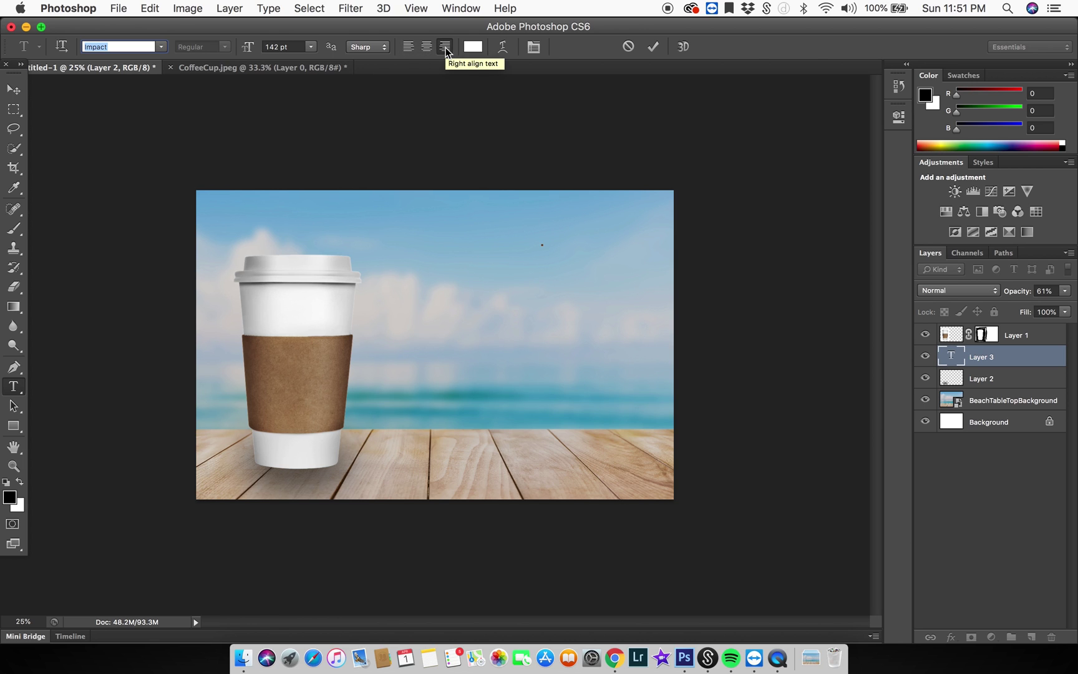
pyautogui.press('Return')
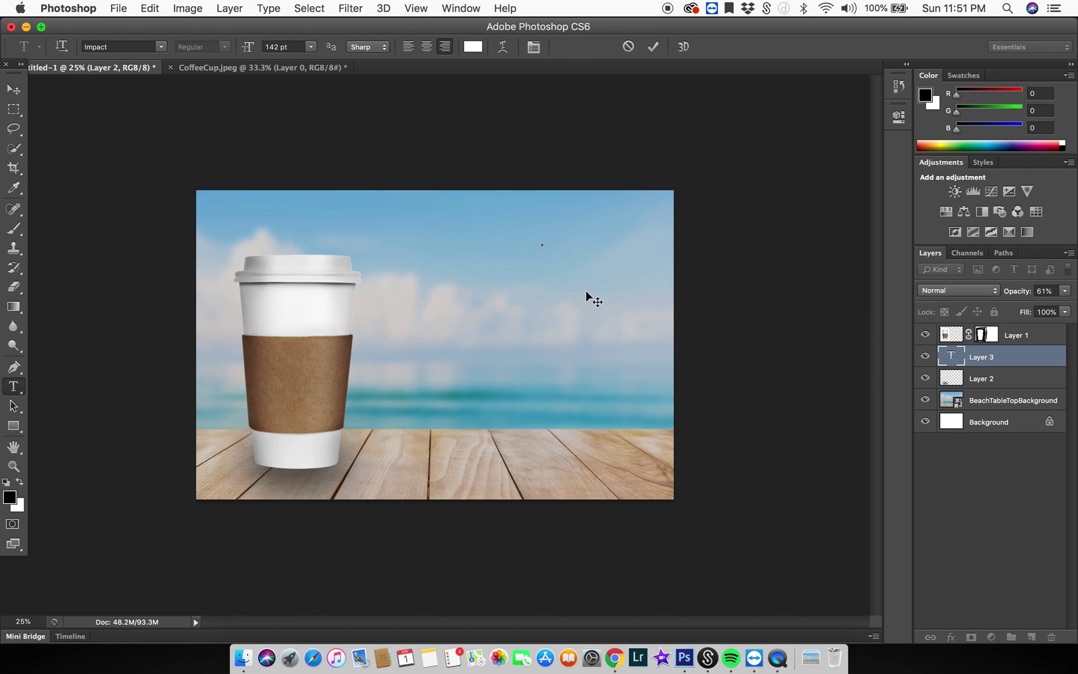
# Enter the text "COFFE", "ANY TIME" and "ANY WHERE" on three lines and commit it
pyautogui.write('Coff')
pyautogui.press('BackSpace')
pyautogui.press('BackSpace')
pyautogui.press('BackSpace')
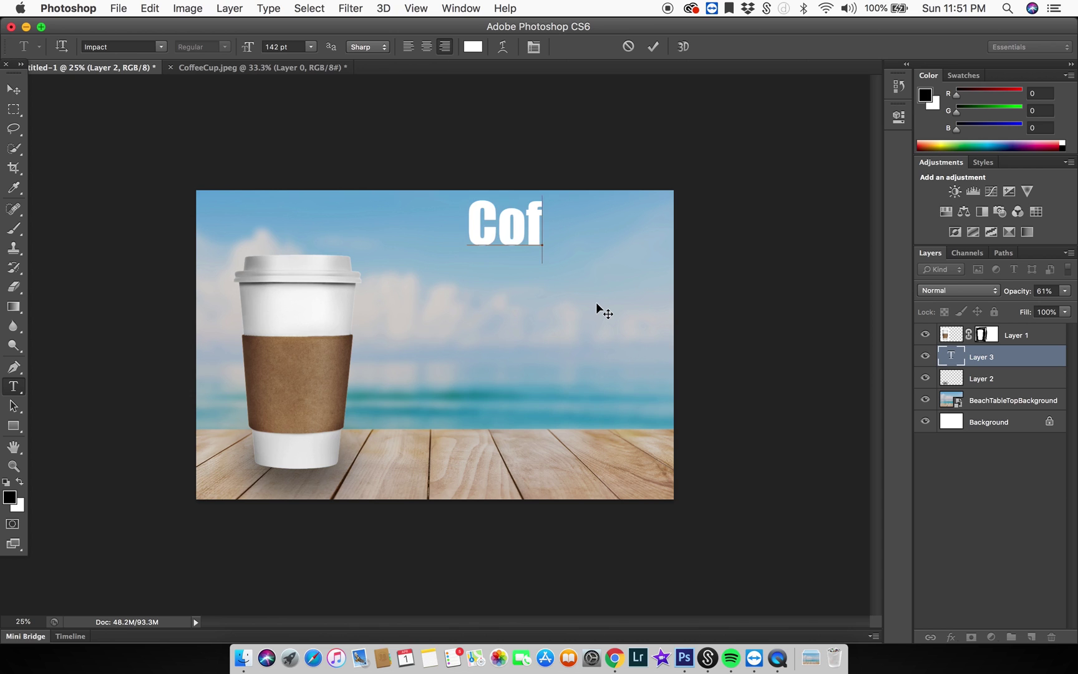
pyautogui.write('OFFE')
pyautogui.press('Return')
pyautogui.write('ANY TIME')
pyautogui.press('Return')
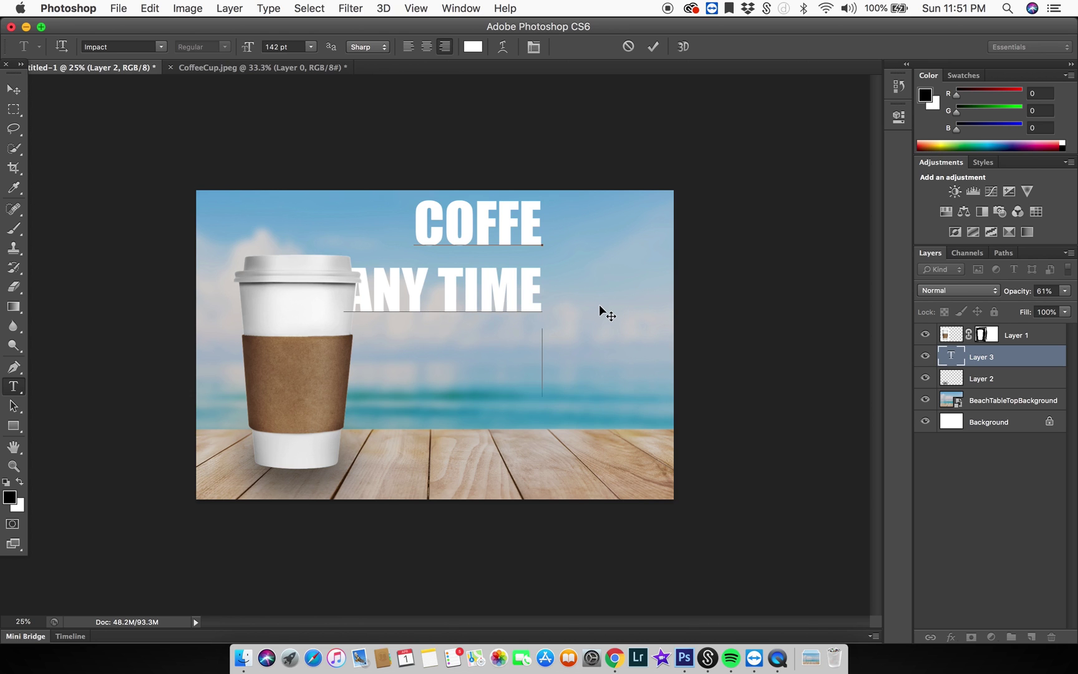
pyautogui.write('AN')
pyautogui.write('Y WHERE')
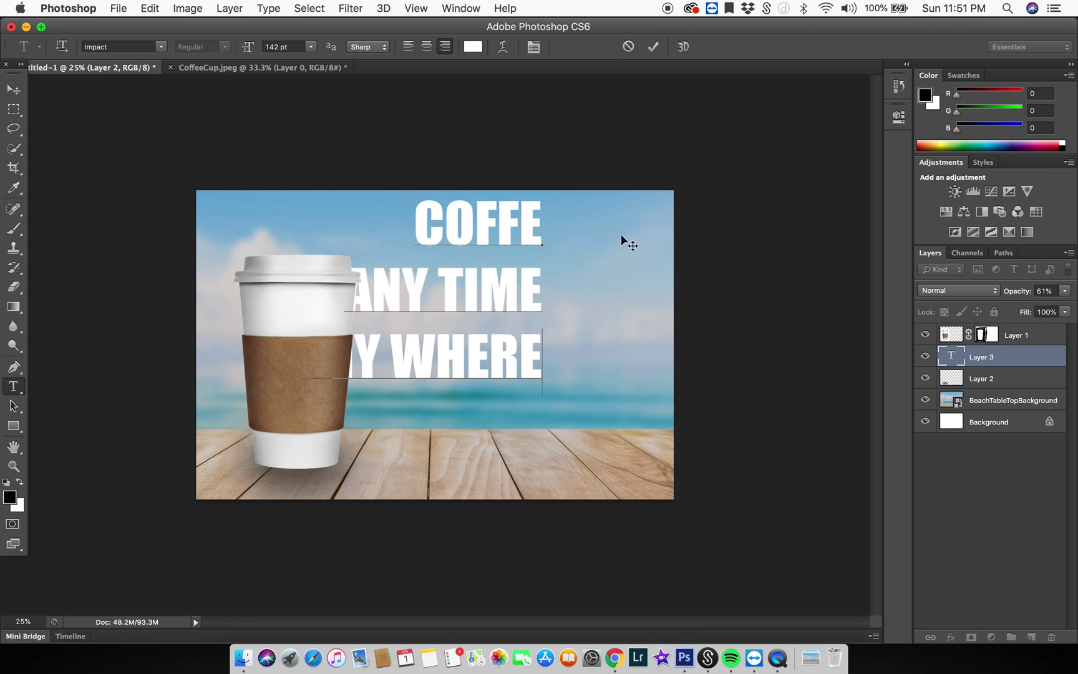
pyautogui.click(652, 46)
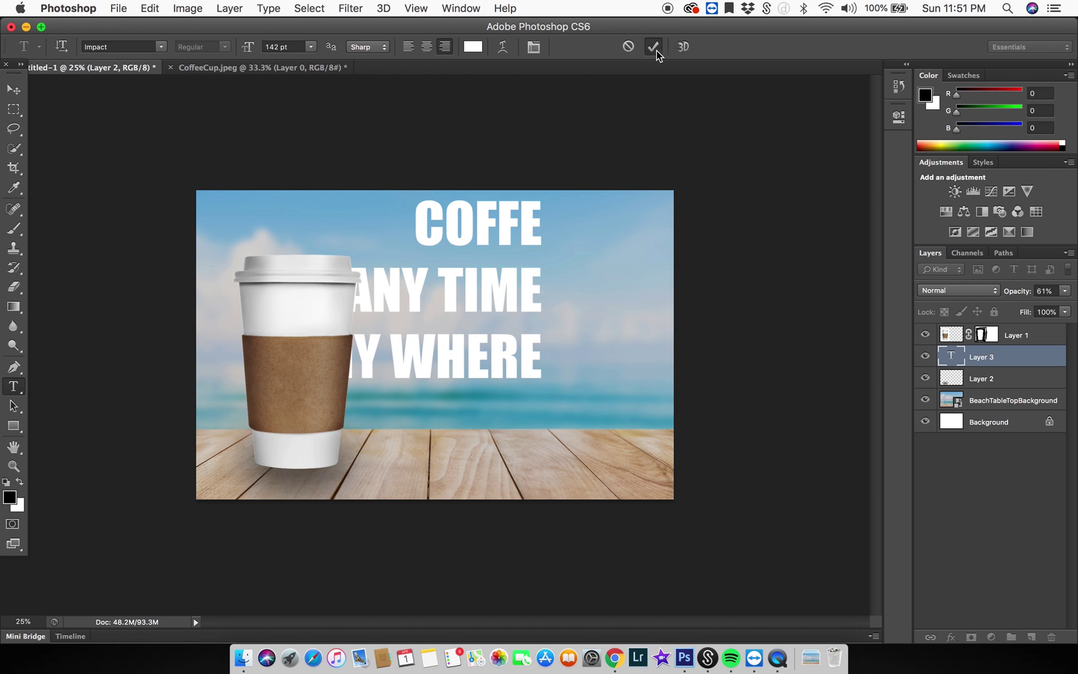
# Move the three-line text right and down into the empty area beside the cup
pyautogui.click(14, 89)
pyautogui.moveTo(501, 304); pyautogui.dragTo(598, 336)
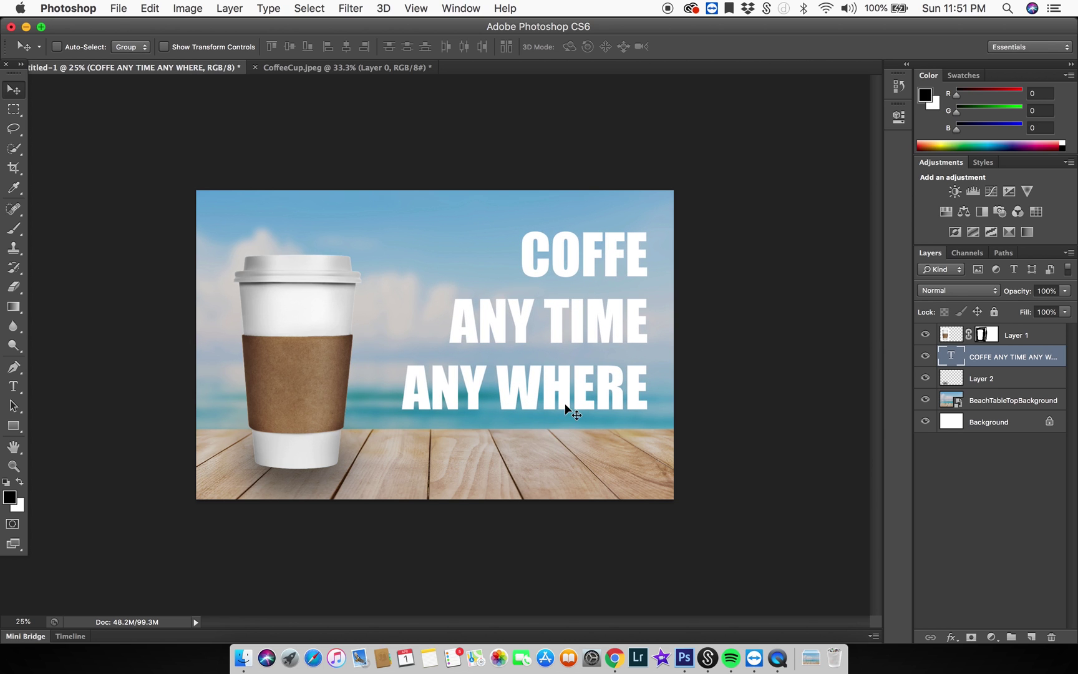
# Nudge the three-line text block slightly left, away from the canvas's right edge
pyautogui.moveTo(588, 393); pyautogui.dragTo(583, 392)
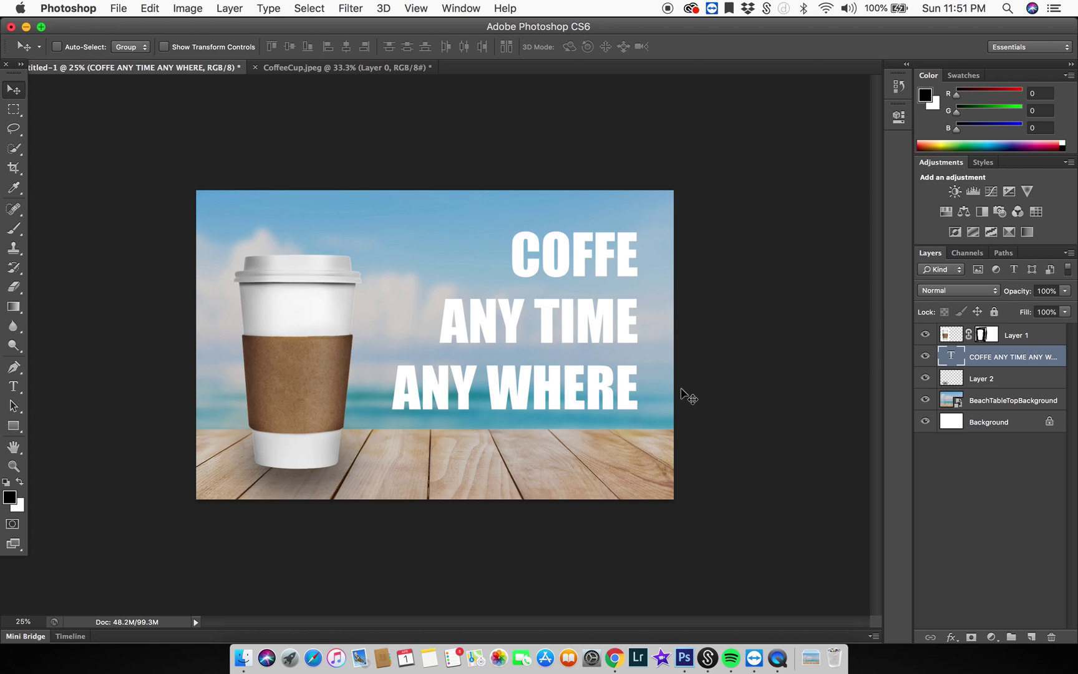
pyautogui.moveTo(617, 376); pyautogui.dragTo(613, 378)
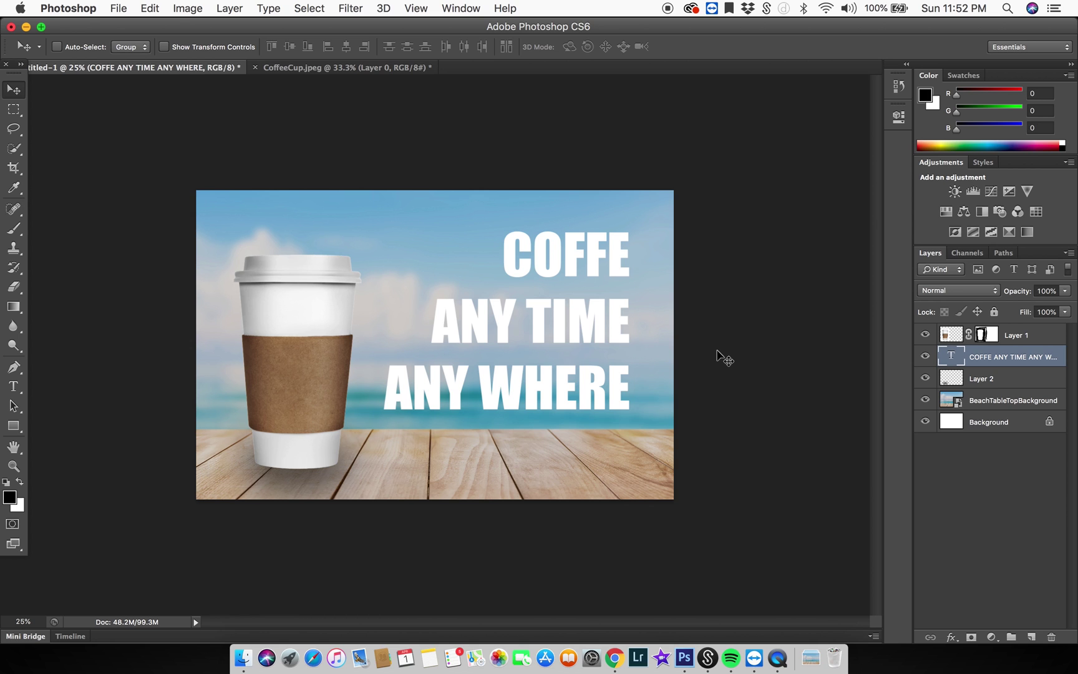
# Start saving a copy of the ad under a new name as Photoshop PDF in the "Assignement 3" folder
pyautogui.click(117, 11)
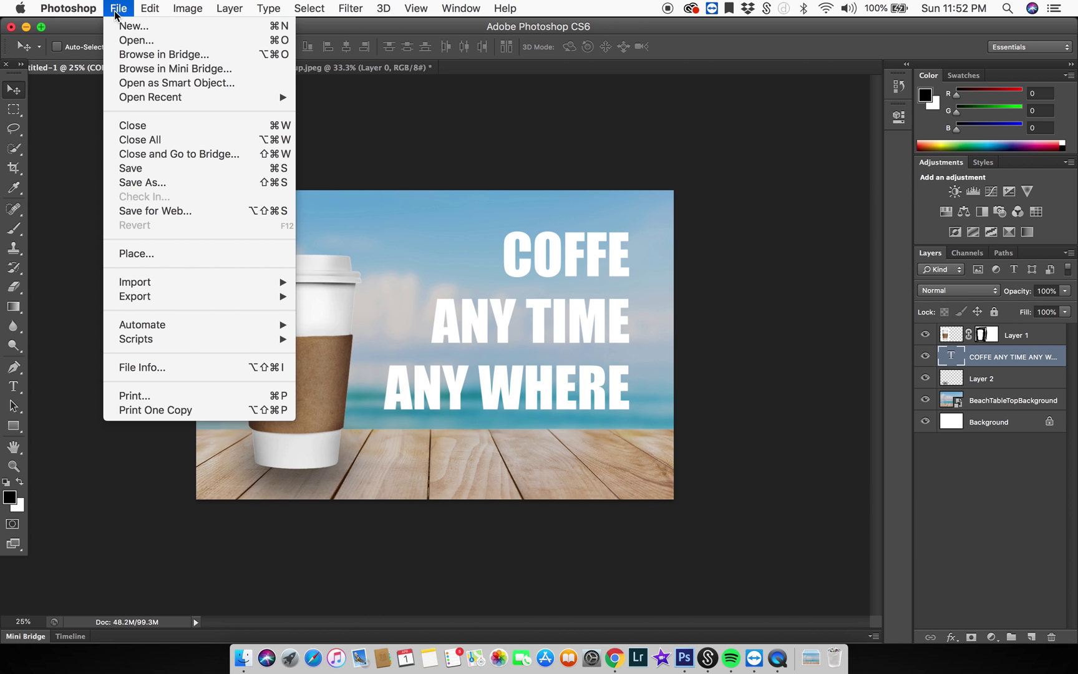
pyautogui.click(203, 182)
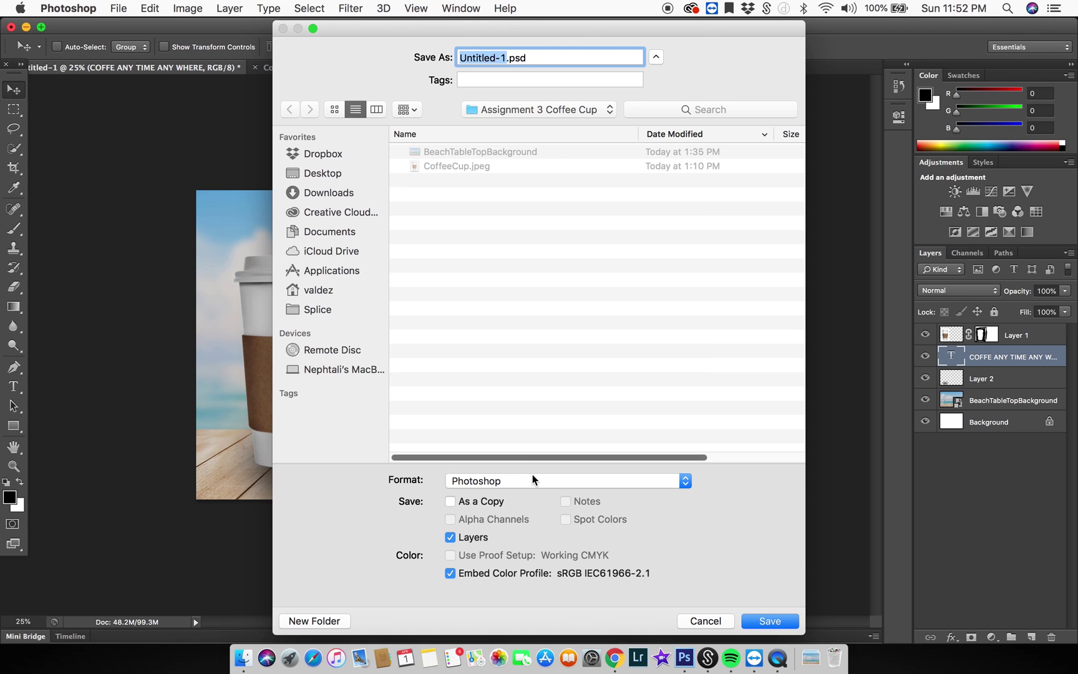
pyautogui.click(534, 479)
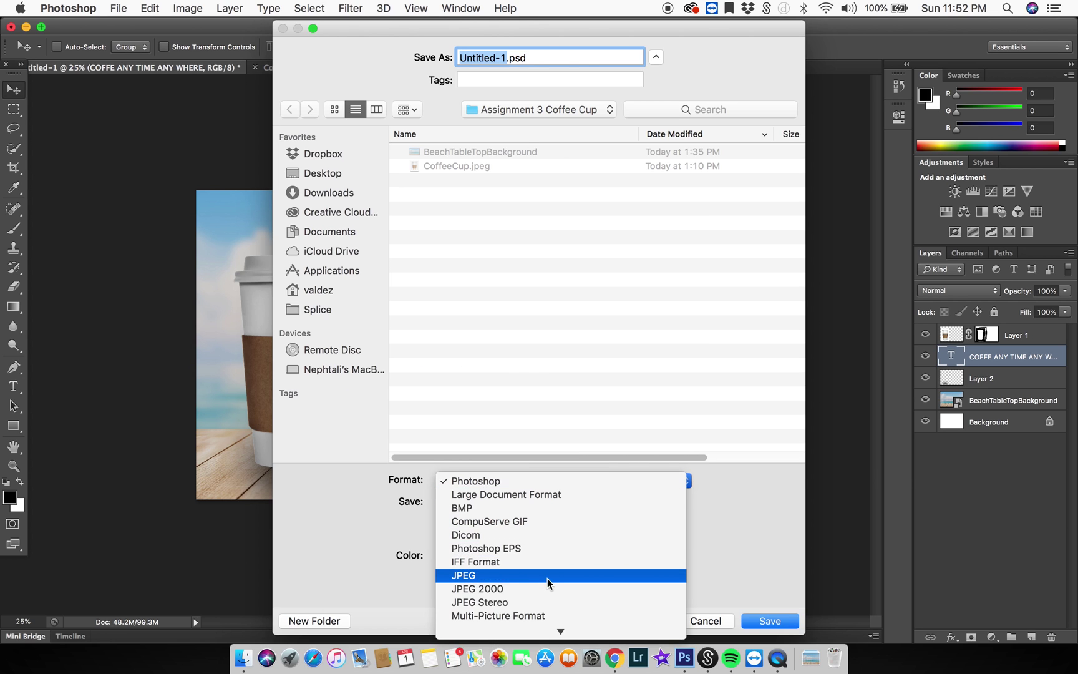
pyautogui.scroll(-5, 549, 584)
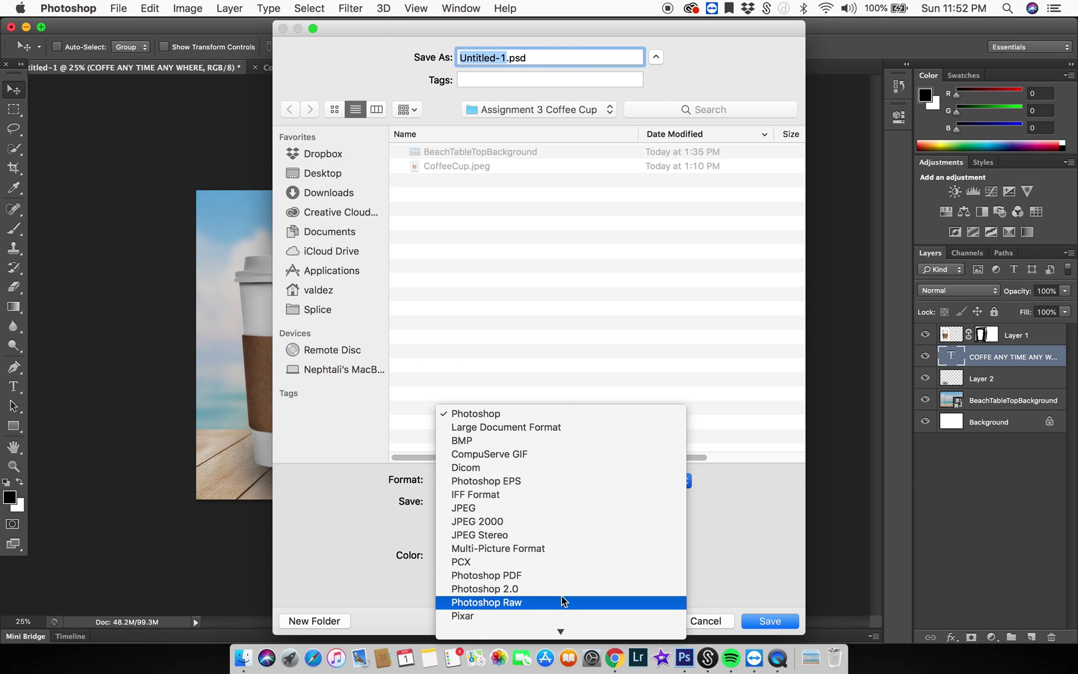
pyautogui.click(564, 577)
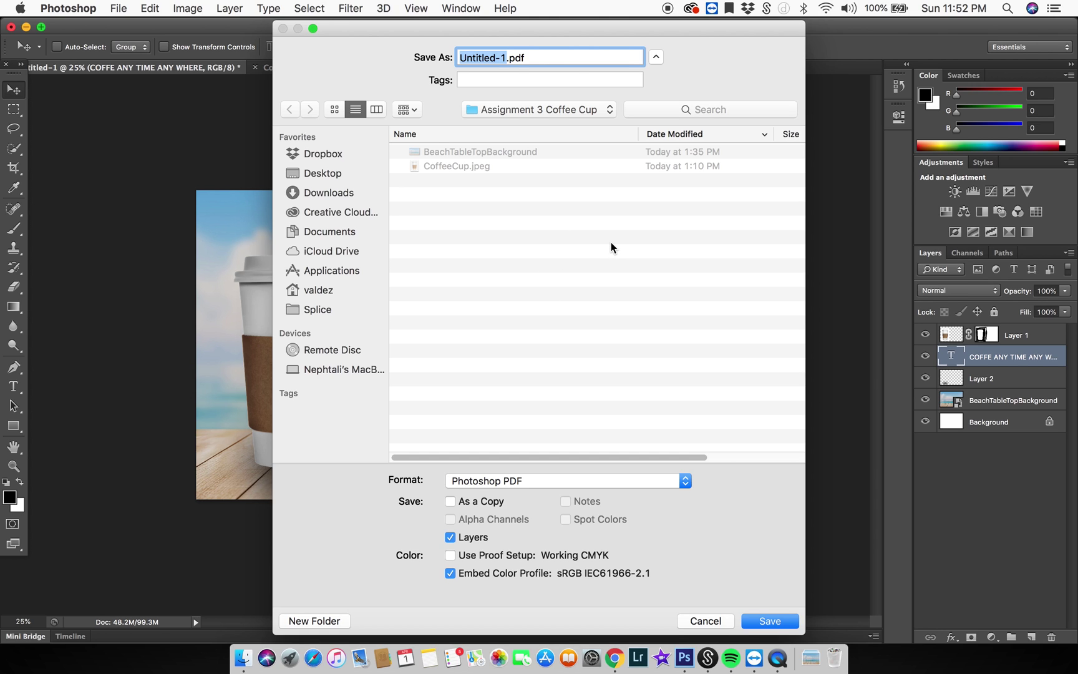
pyautogui.click(578, 109)
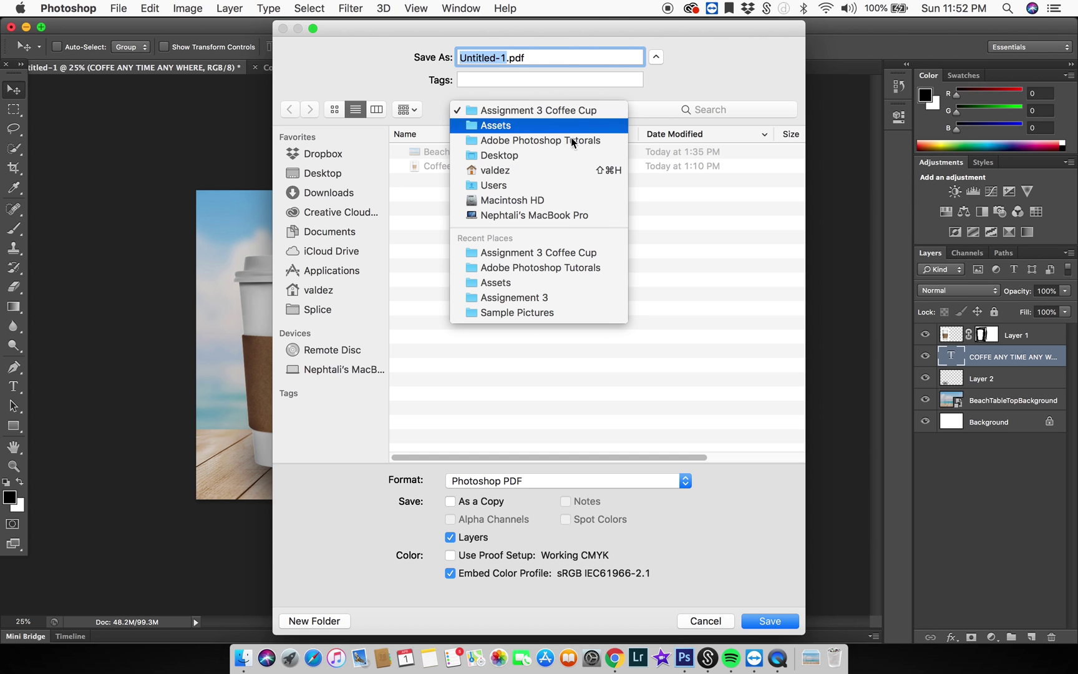
pyautogui.click(574, 299)
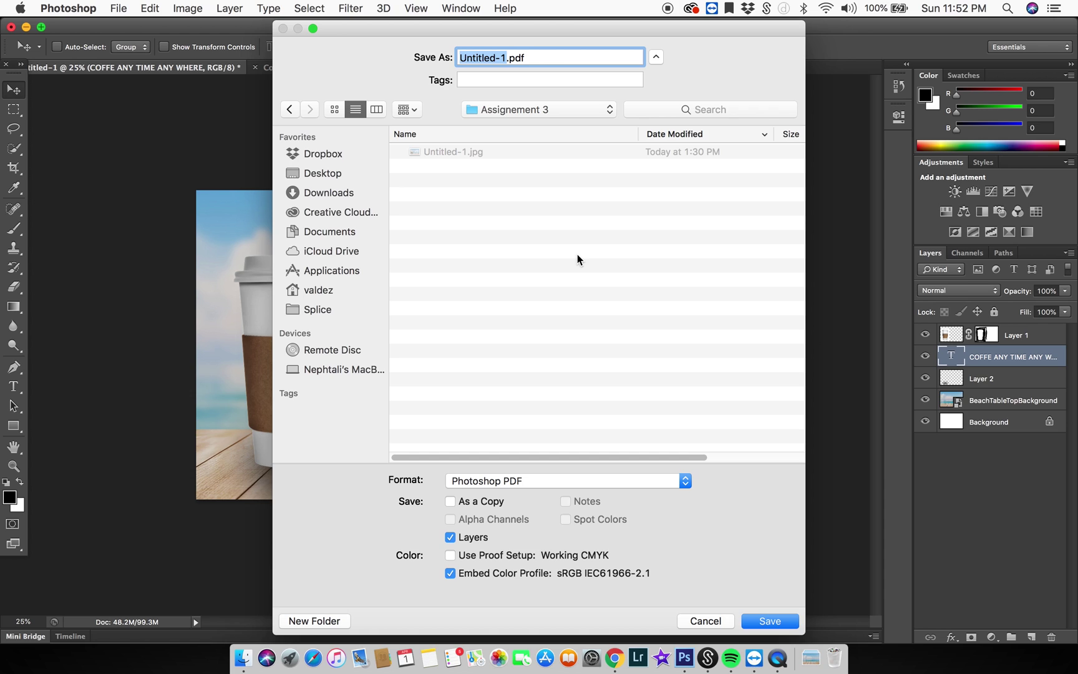
# Name the file "Assingment3_", the author's name and "_V1", and save it with the High Quality Print PDF preset
pyautogui.write('AS')
pyautogui.press('BackSpace')
pyautogui.press('BackSpace')
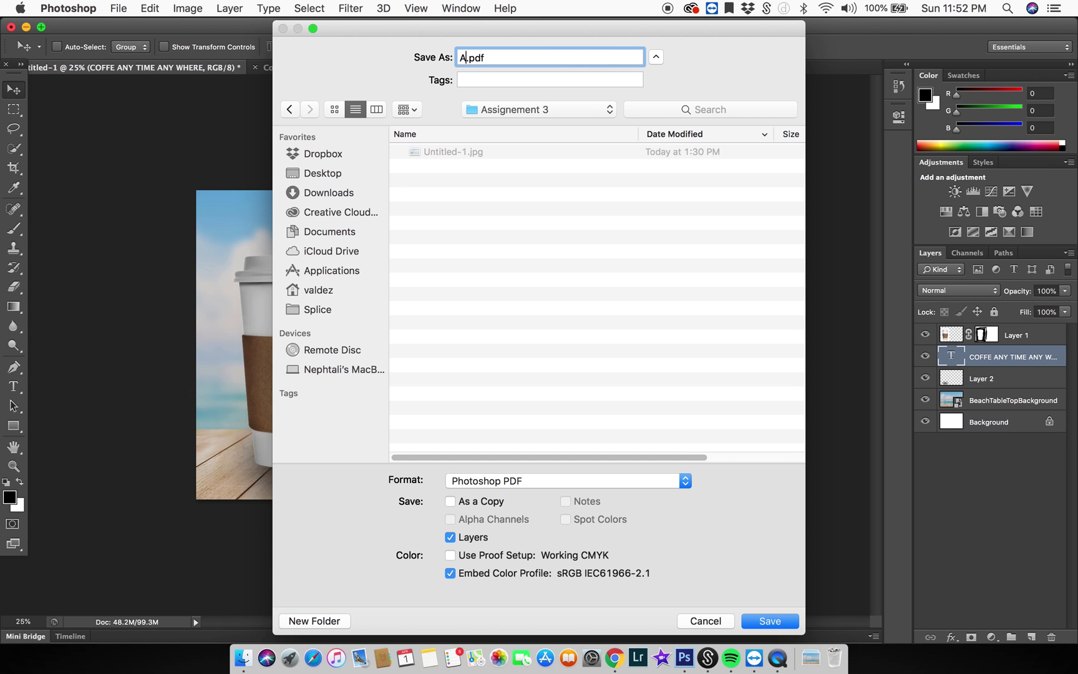
pyautogui.write('Assig')
pyautogui.press('BackSpace')
pyautogui.write('ngment3_Neff_V1')
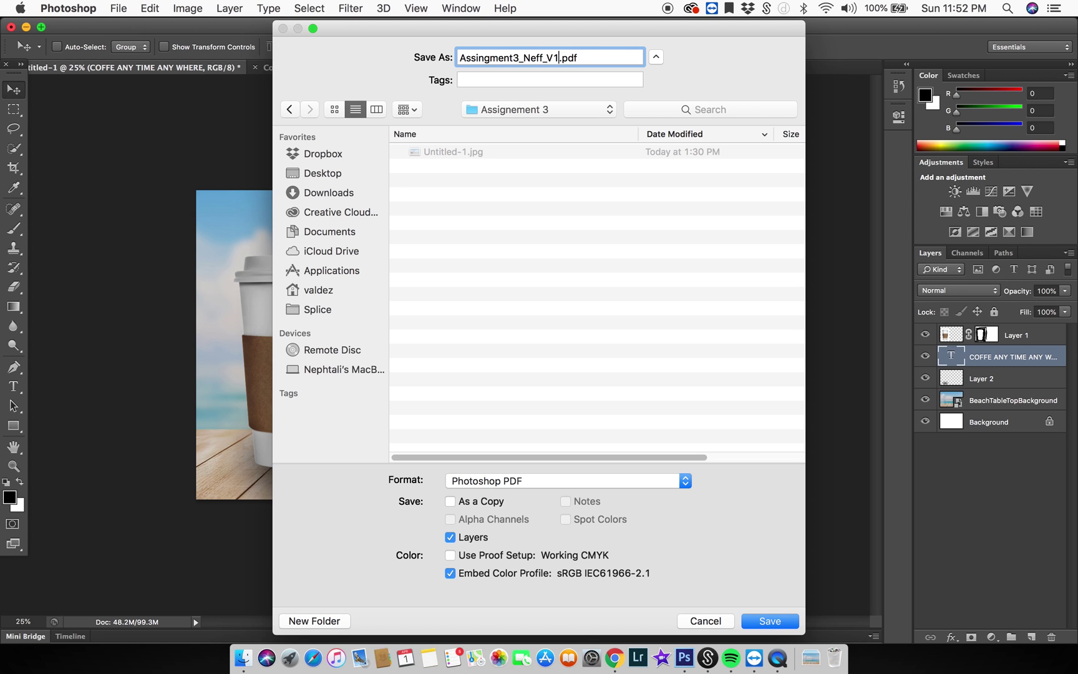
pyautogui.click(769, 621)
pyautogui.click(652, 252)
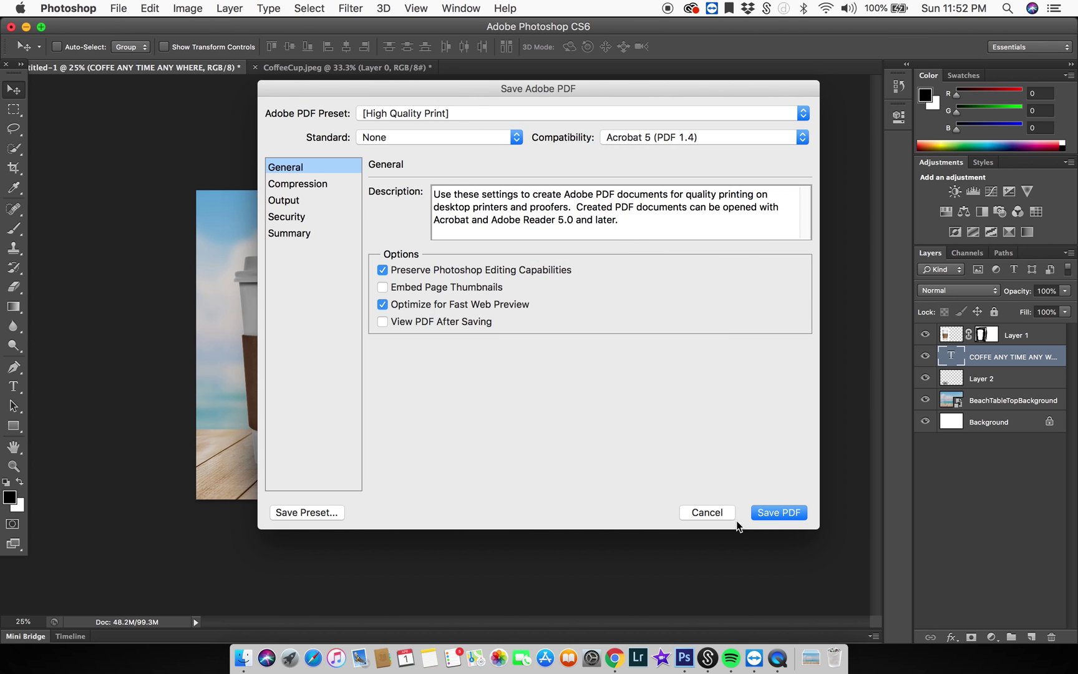
pyautogui.click(774, 515)
pyautogui.click(651, 290)
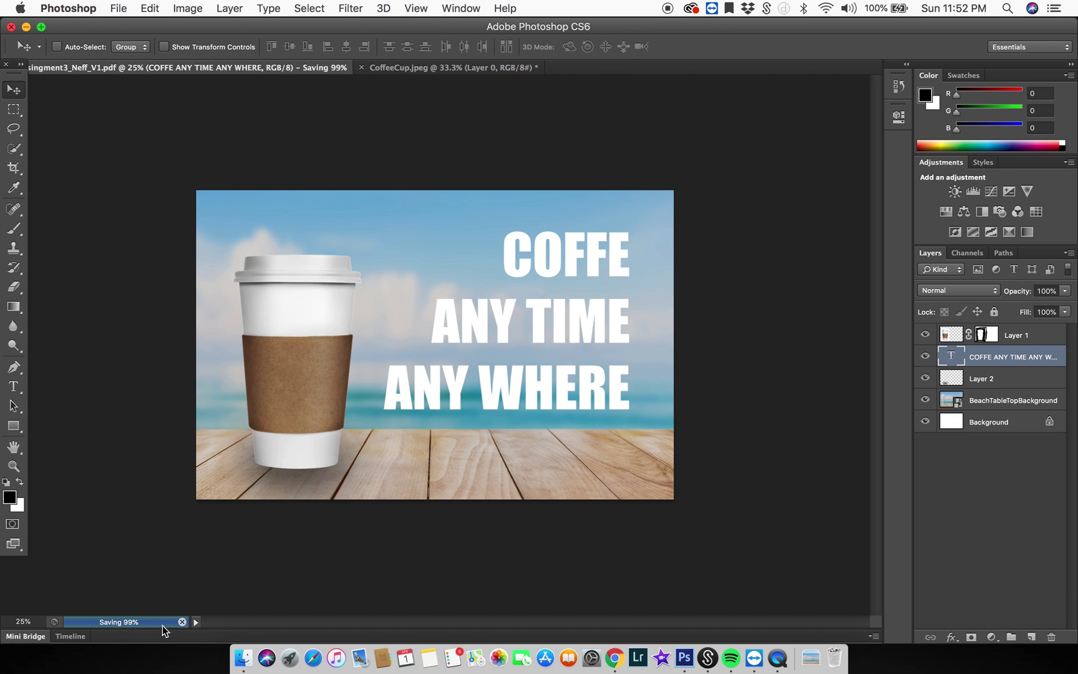
# Switch to Finder and open the exported PDF from the "Assignement 3" folder inside "Adobe Photoshop Tutorals"
pyautogui.click(25, 27)
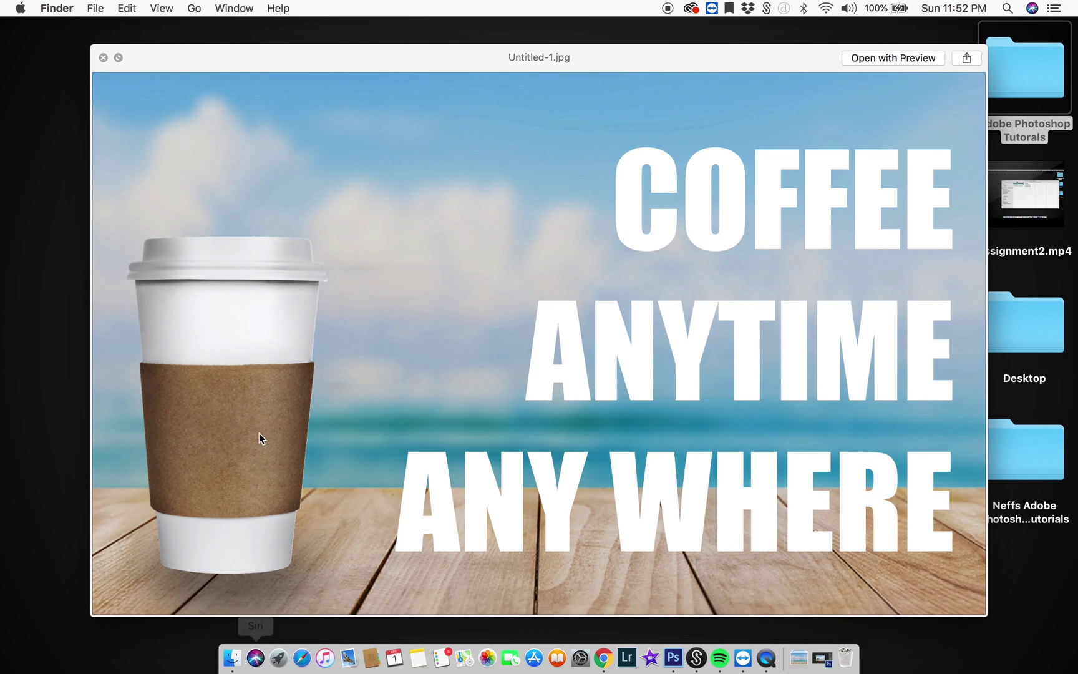
pyautogui.doubleClick(1026, 95)
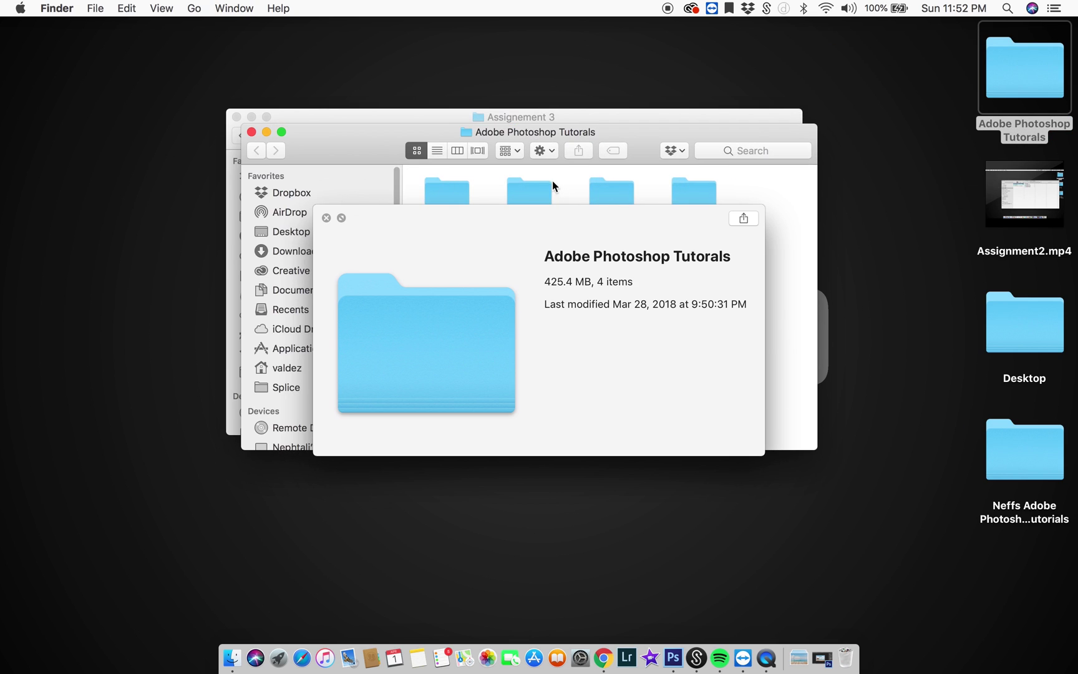
pyautogui.click(327, 218)
pyautogui.doubleClick(700, 197)
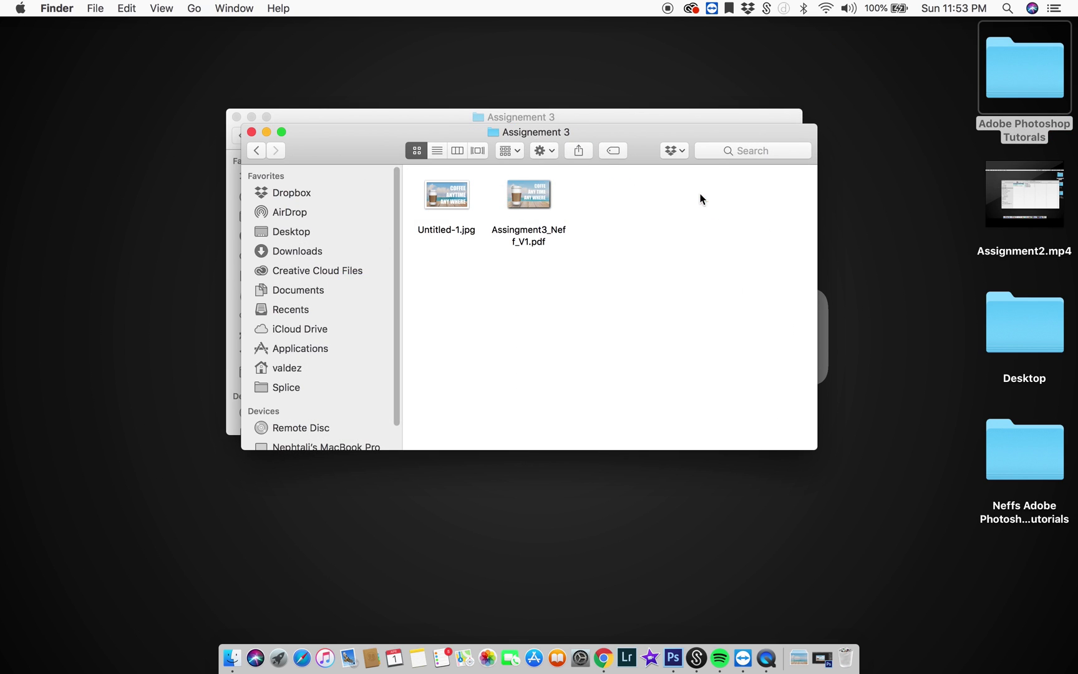
pyautogui.doubleClick(543, 192)
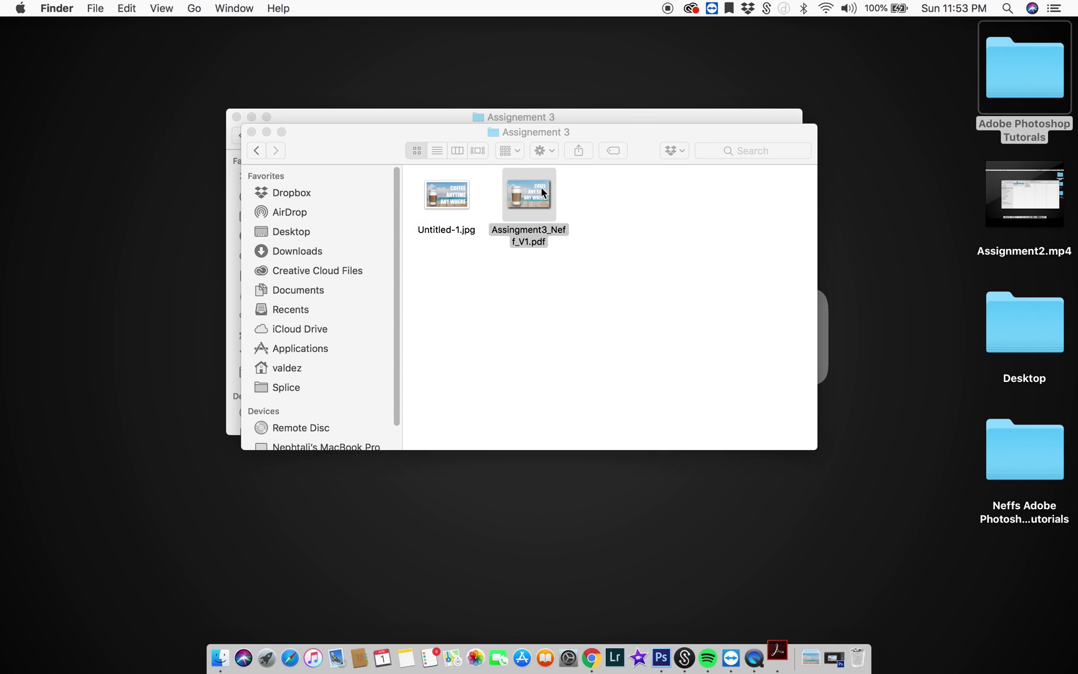